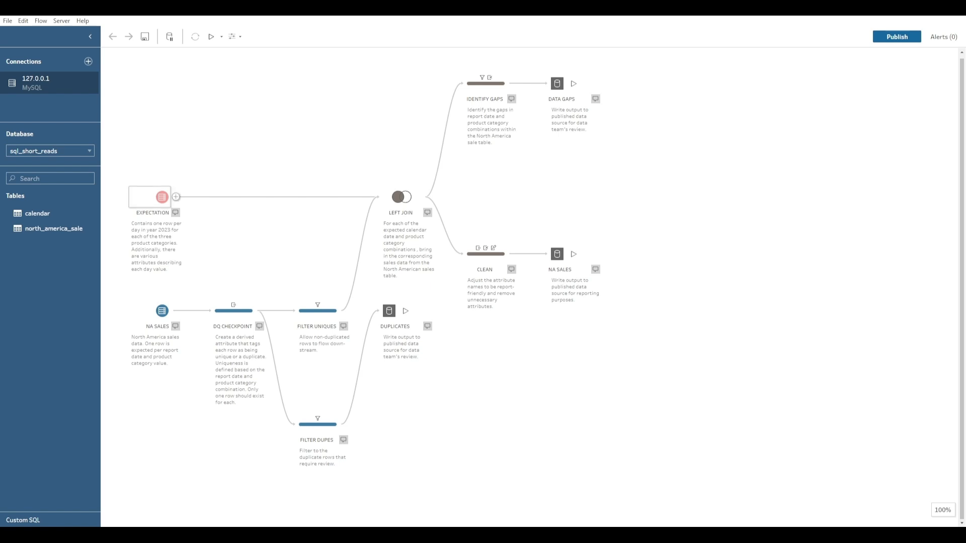
Open the EXPECTATION input's custom SQL and examine its unique_product_category CTE, source tables and cross join with calendar
click(162, 199)
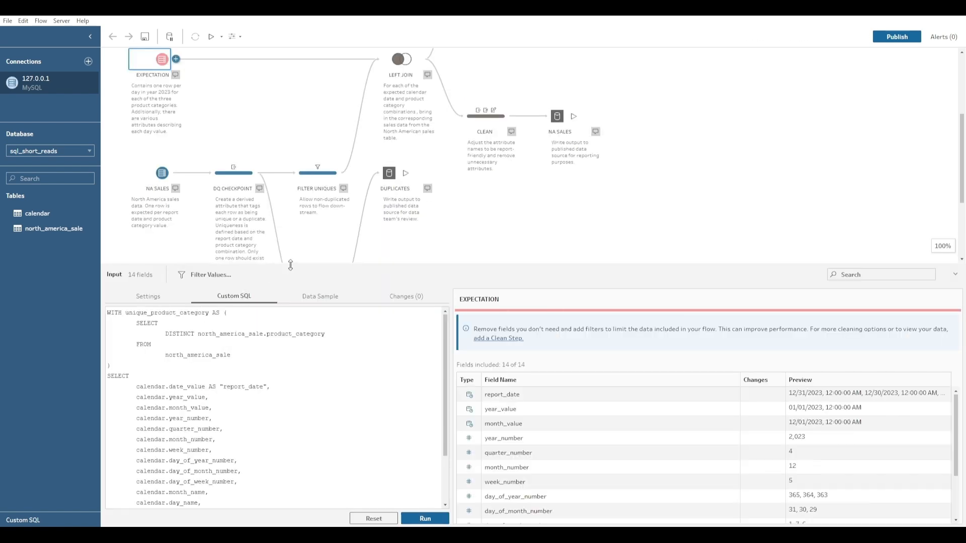
drag(286, 151, 286, 148)
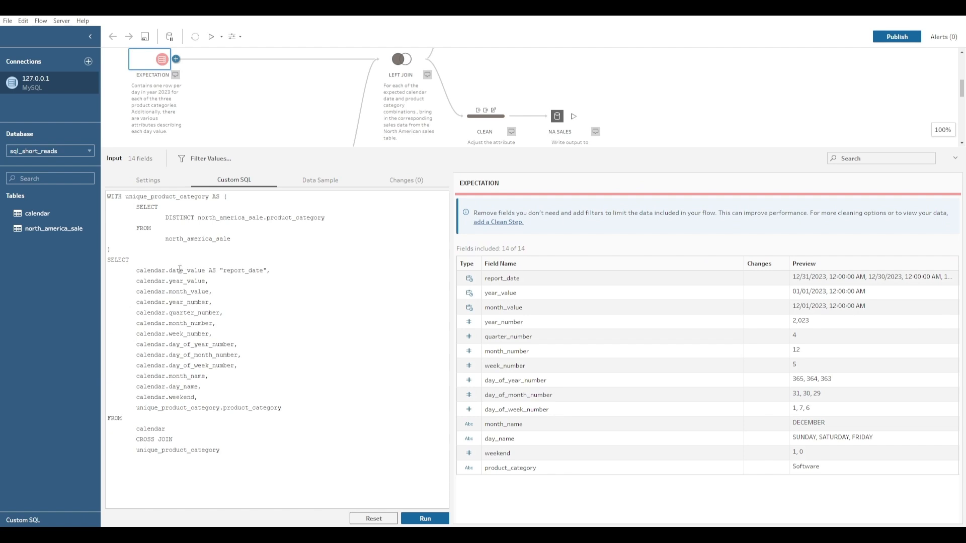
drag(222, 450, 99, 195)
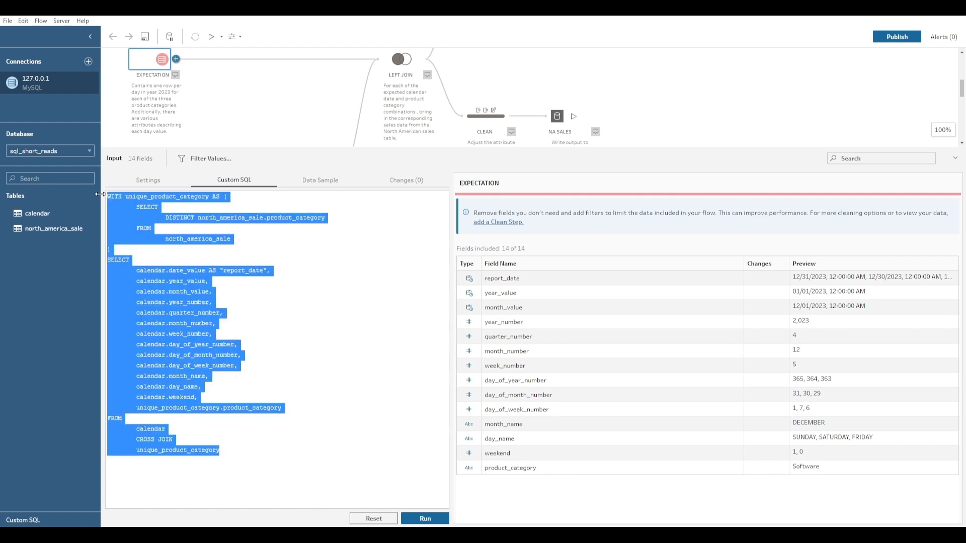
click(264, 283)
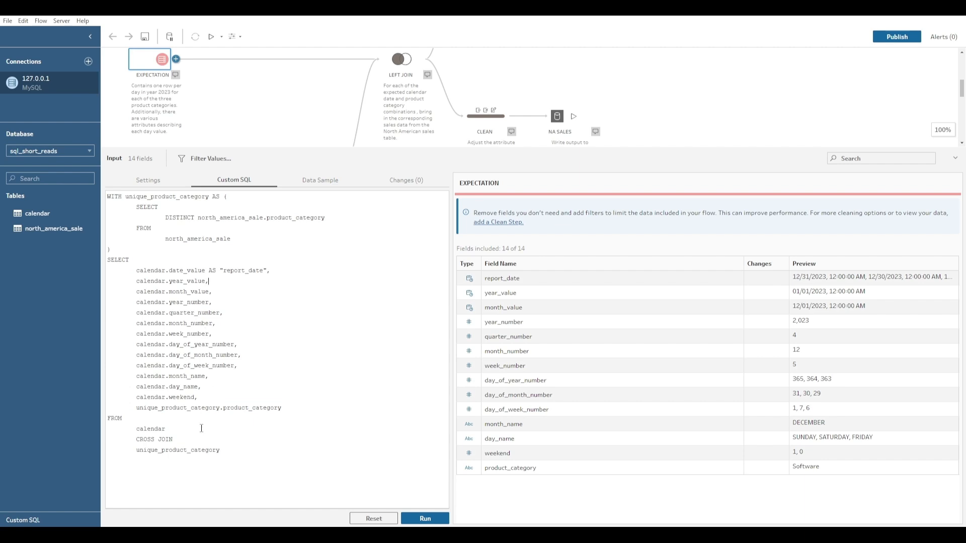
drag(166, 429, 220, 449)
drag(163, 429, 226, 450)
drag(132, 202, 212, 202)
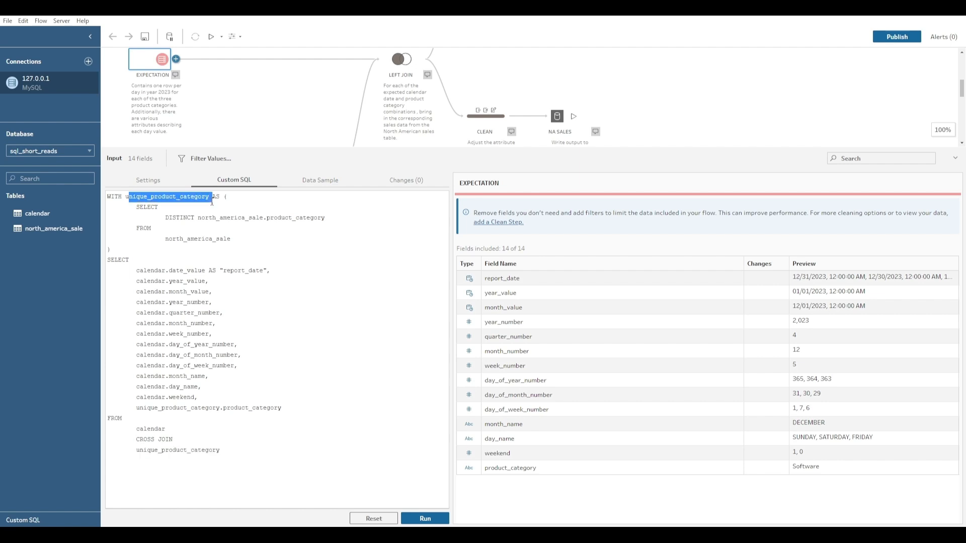
mouse_move(168, 244)
mouse_down()
mouse_move(237, 244)
mouse_move(166, 236)
mouse_up()
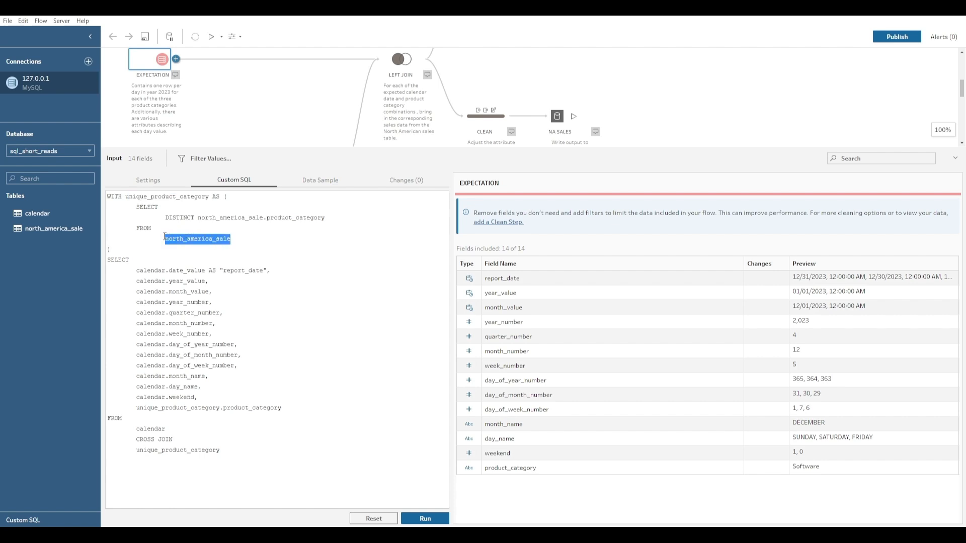
drag(166, 429, 135, 428)
drag(230, 239, 165, 237)
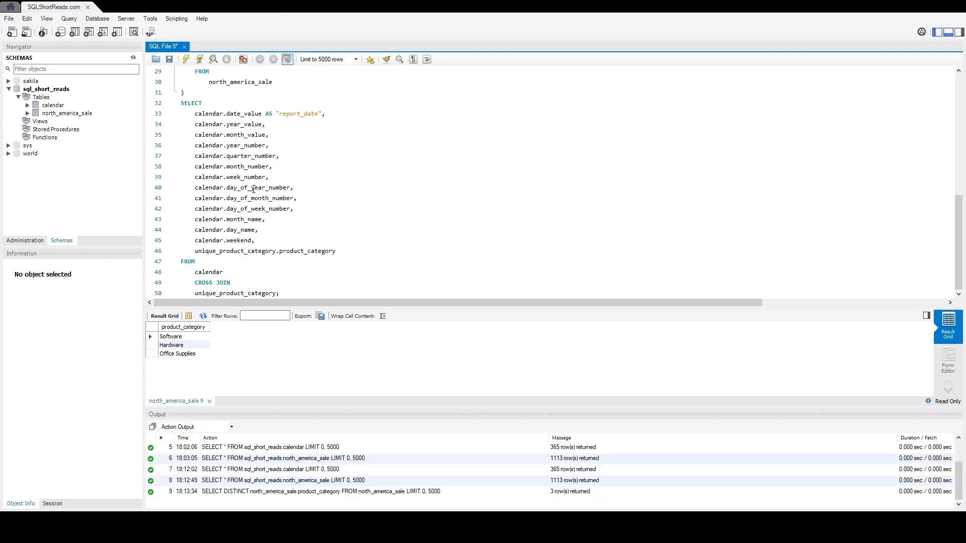
Switch to MySQL Workbench and run only the query that selects all columns from sql_short_reads.calendar
scroll(215, 196, up, 8)
scroll(214, 196, up, 2)
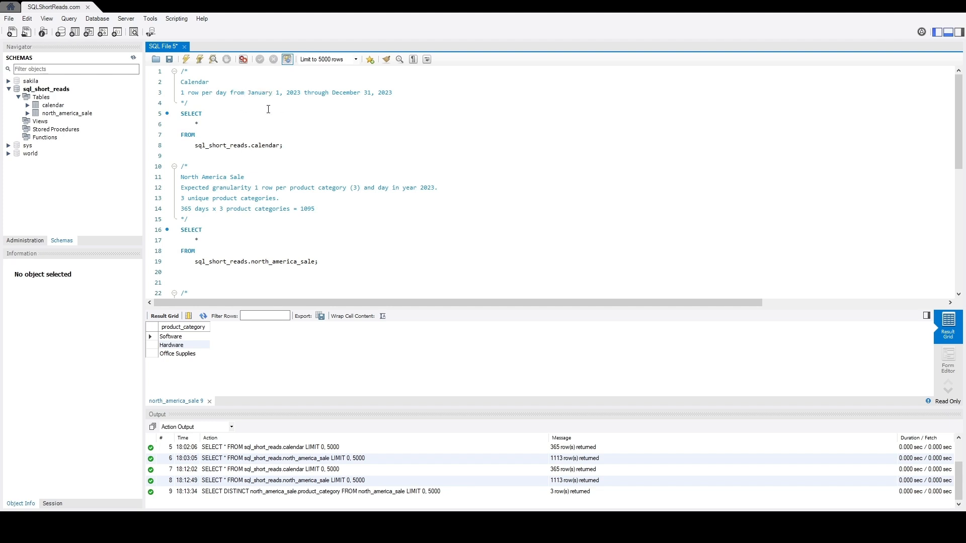
drag(283, 145, 181, 113)
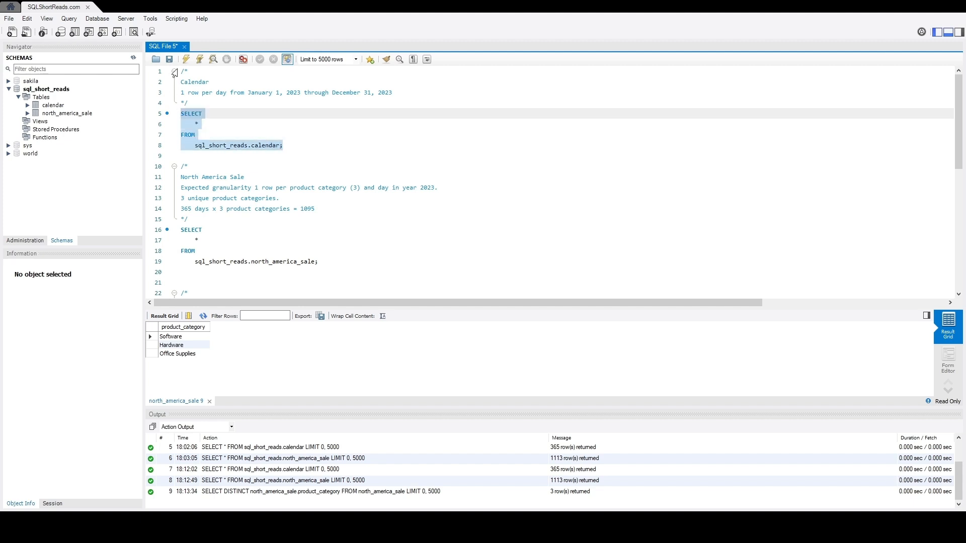
click(187, 59)
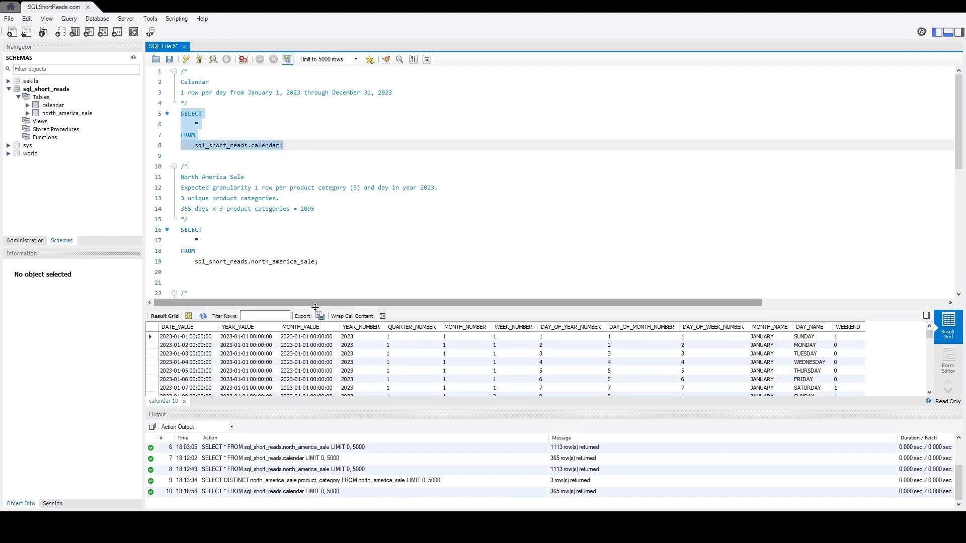
Enlarge the result grid and examine the calendar rows' date, month name, day name and weekend values
drag(318, 308, 313, 166)
click(184, 194)
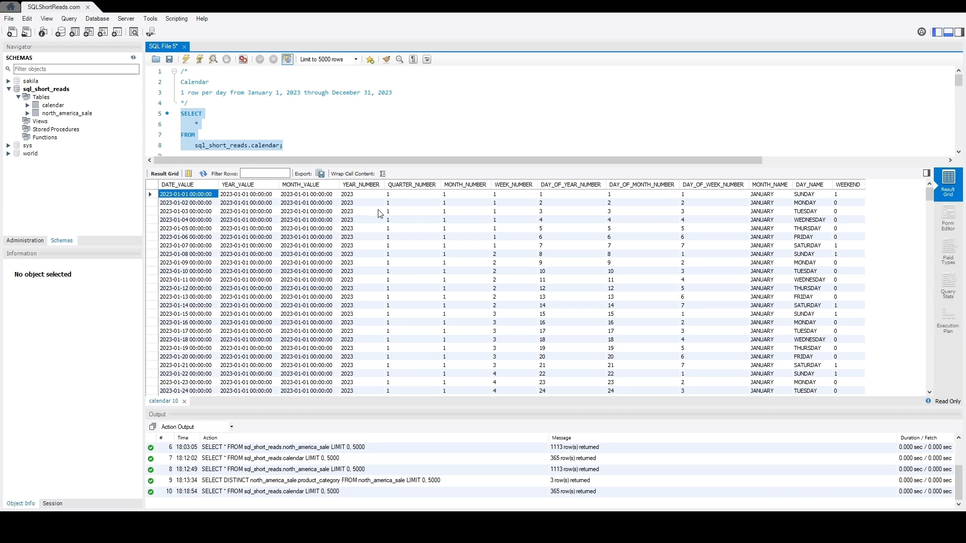
click(194, 203)
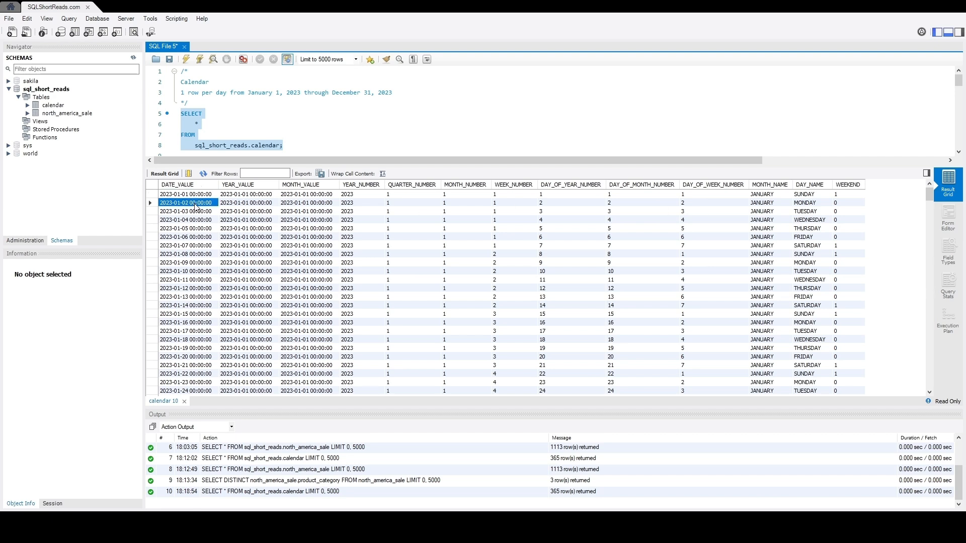
click(767, 203)
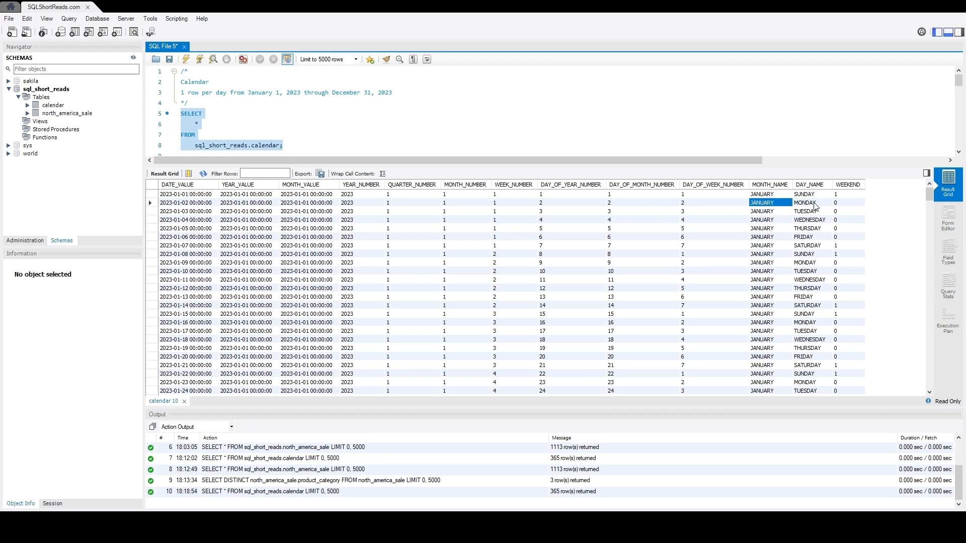
click(819, 204)
click(838, 204)
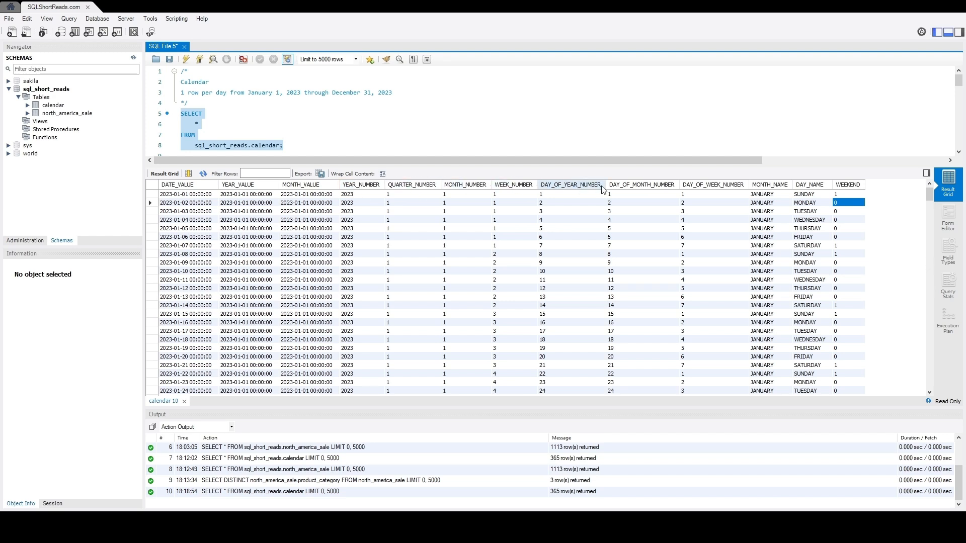
click(194, 195)
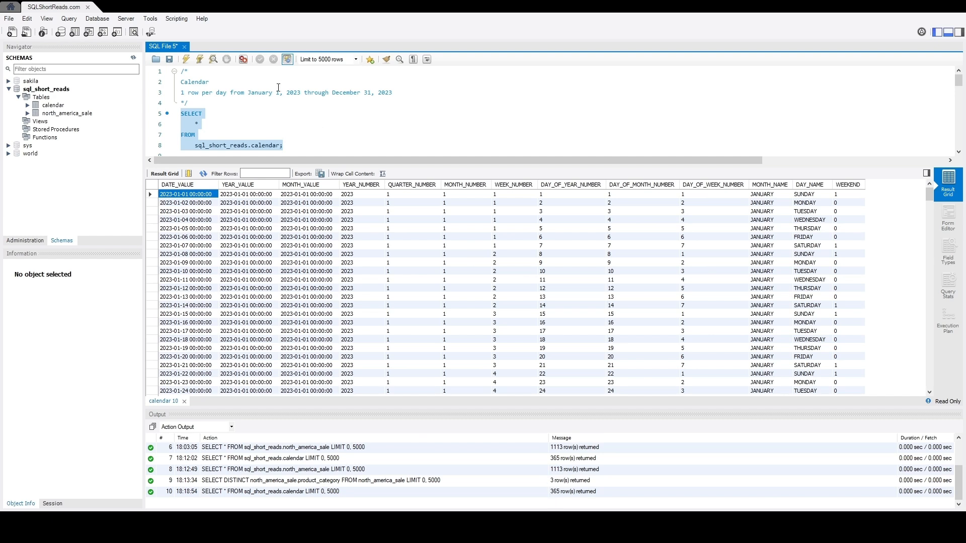
Review the North America Sale granularity comment and run only the query selecting all columns from sql_short_reads.north_america_sale
scroll(245, 113, down, 3)
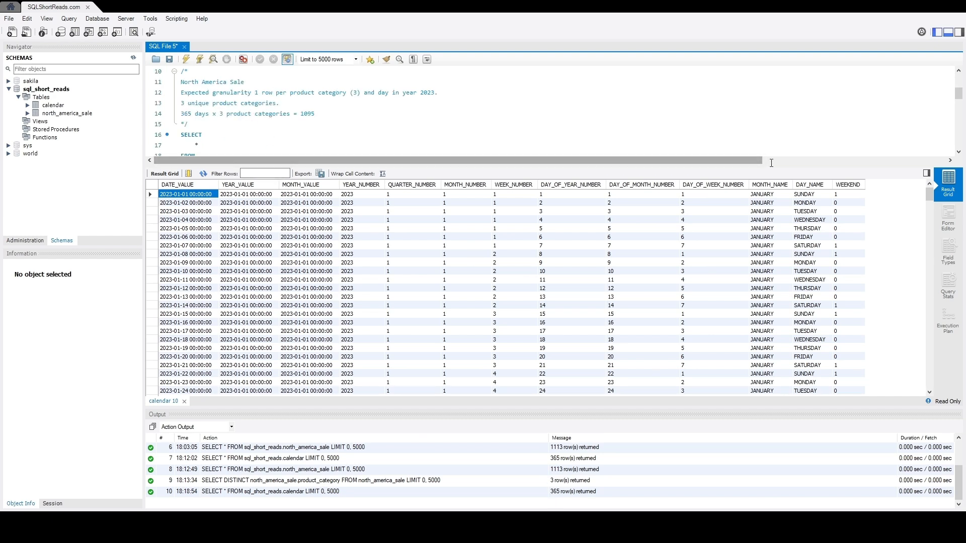
drag(754, 167, 755, 273)
scroll(228, 151, up, 1)
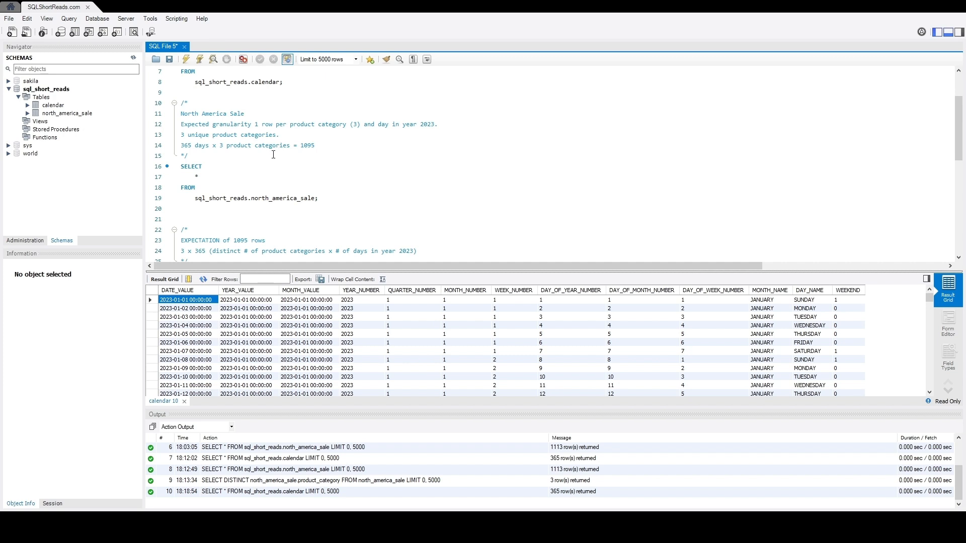
drag(181, 147, 209, 147)
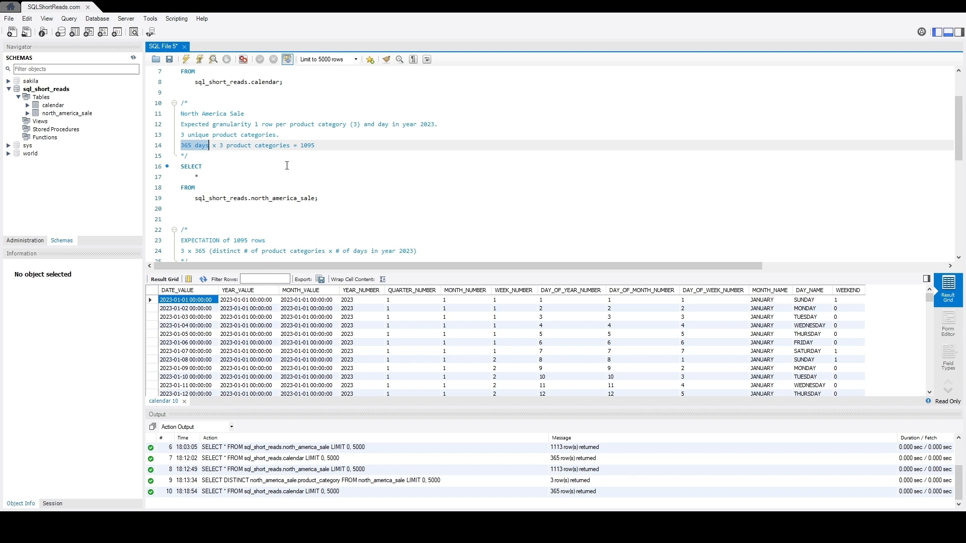
click(224, 145)
drag(300, 146, 323, 146)
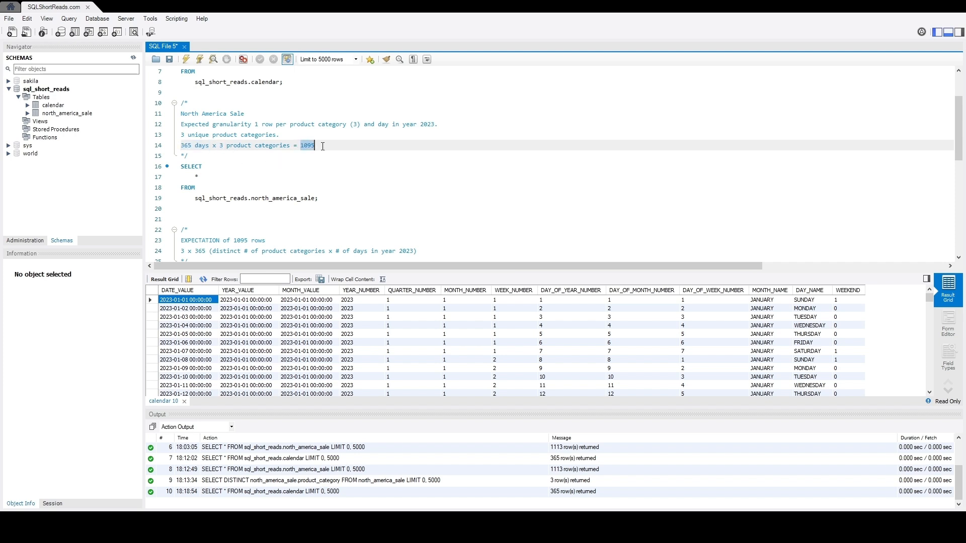
drag(322, 199, 182, 166)
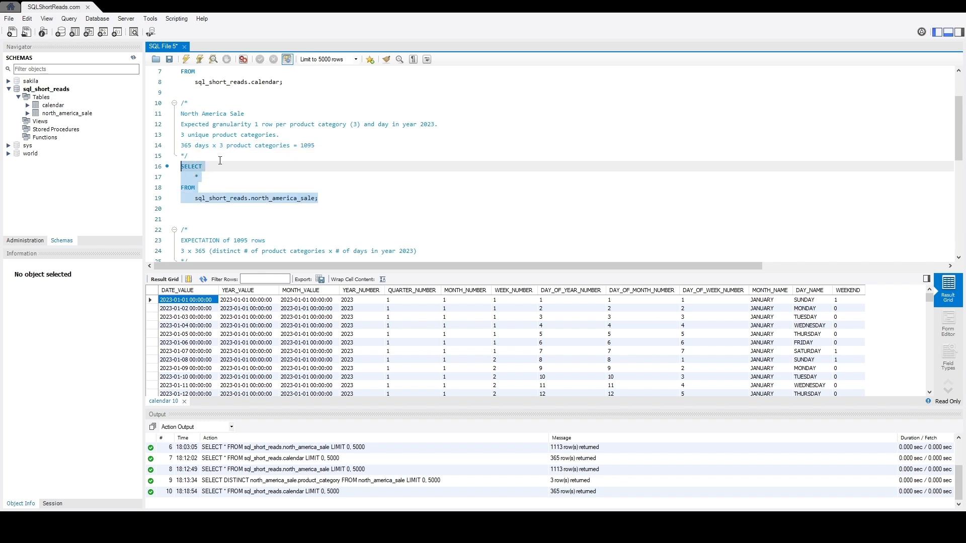
click(186, 60)
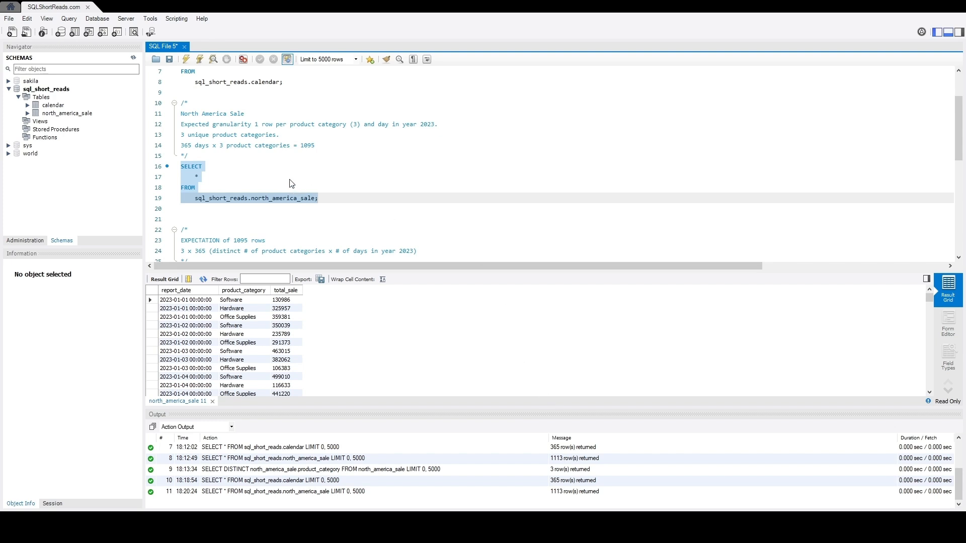
Examine the expectation query's introductory comment and its unique_product_category CTE in an enlarged query editor
scroll(276, 160, up, 1)
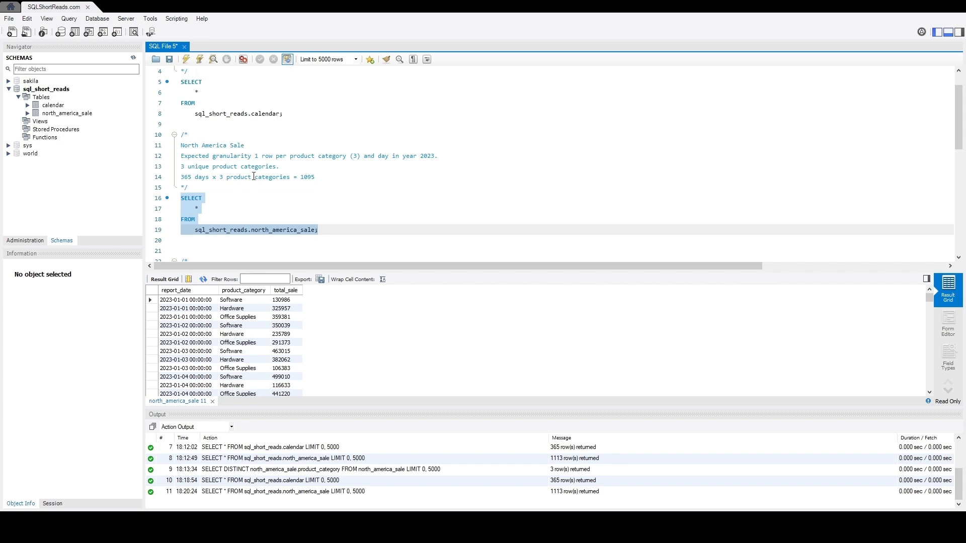
scroll(254, 177, down, 3)
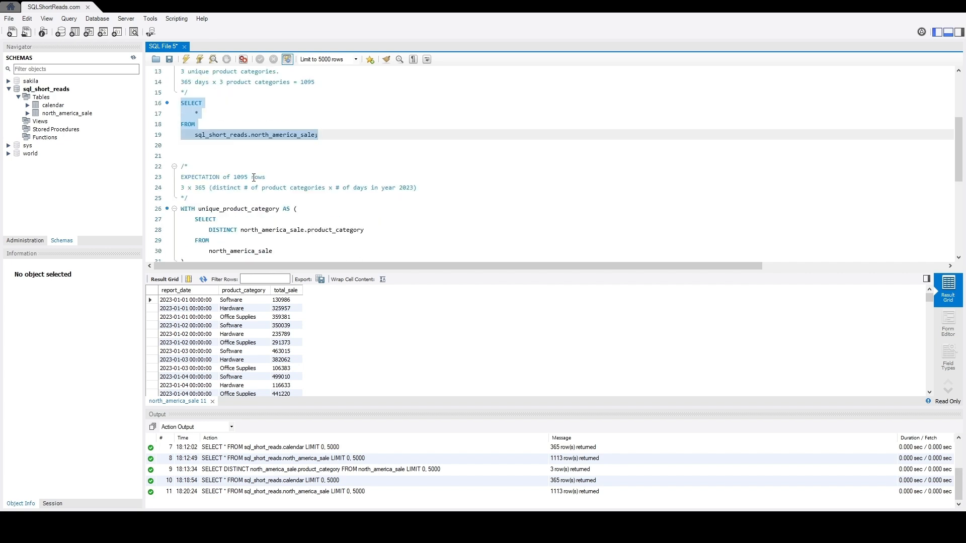
scroll(254, 177, down, 3)
drag(321, 270, 326, 328)
scroll(203, 149, down, 1)
scroll(203, 149, up, 1)
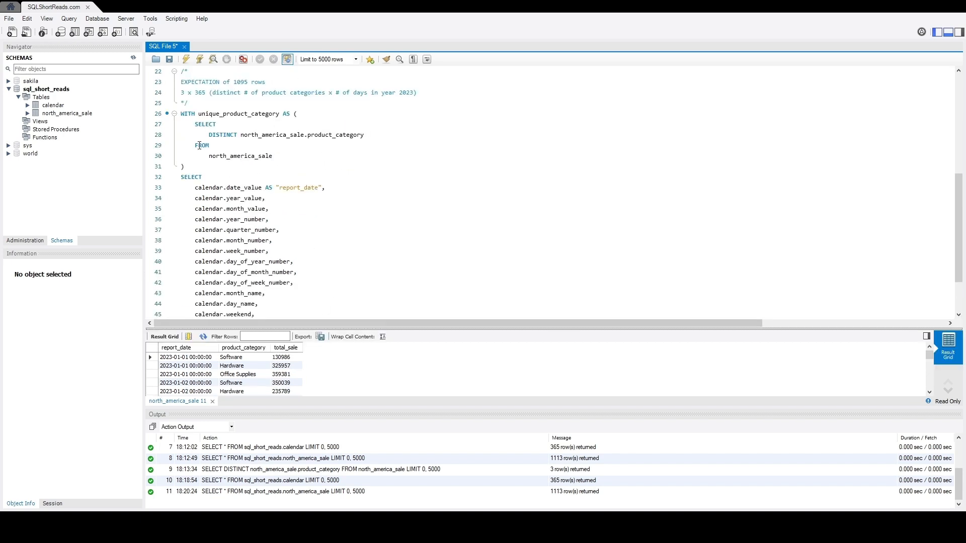
click(189, 166)
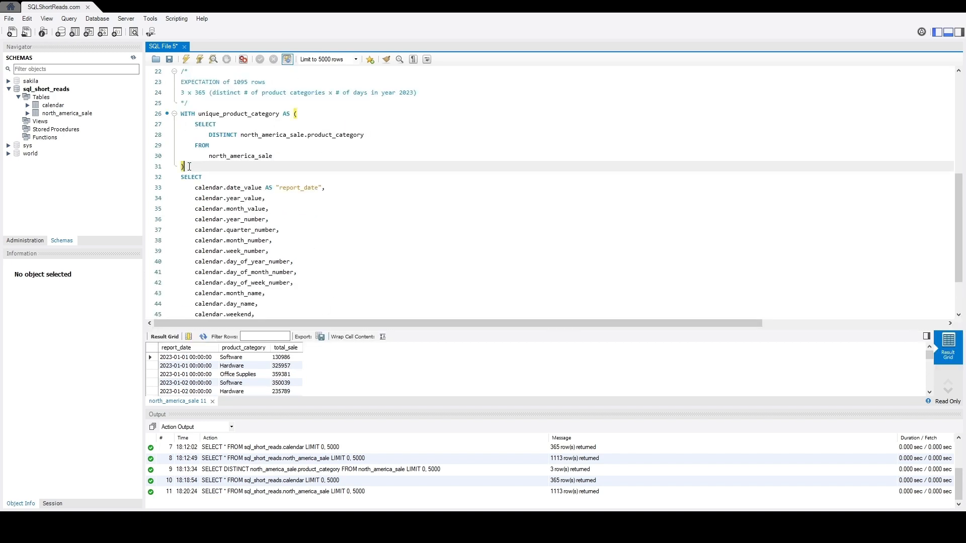
drag(189, 167, 181, 113)
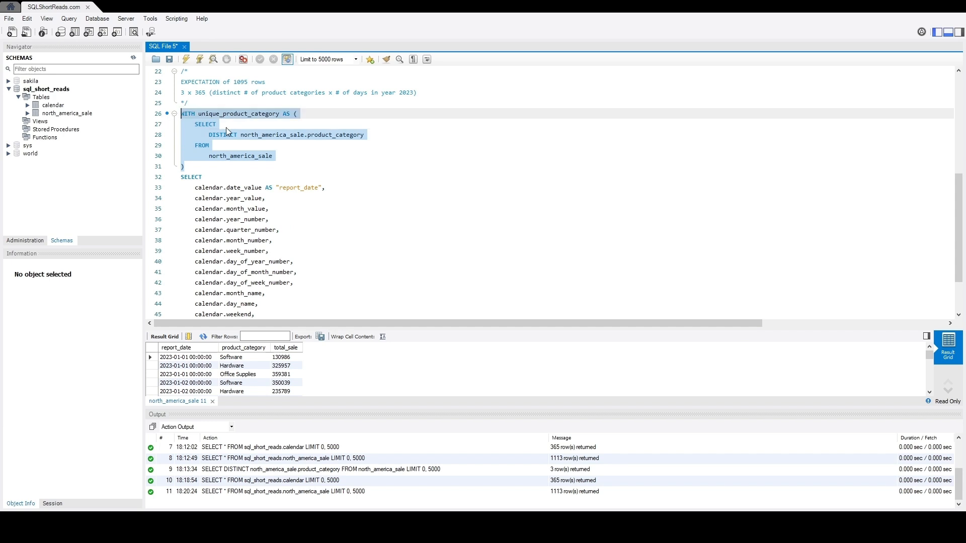
Run only the inner SELECT DISTINCT product_category query of the unique_product_category CTE
click(217, 125)
drag(284, 156, 182, 125)
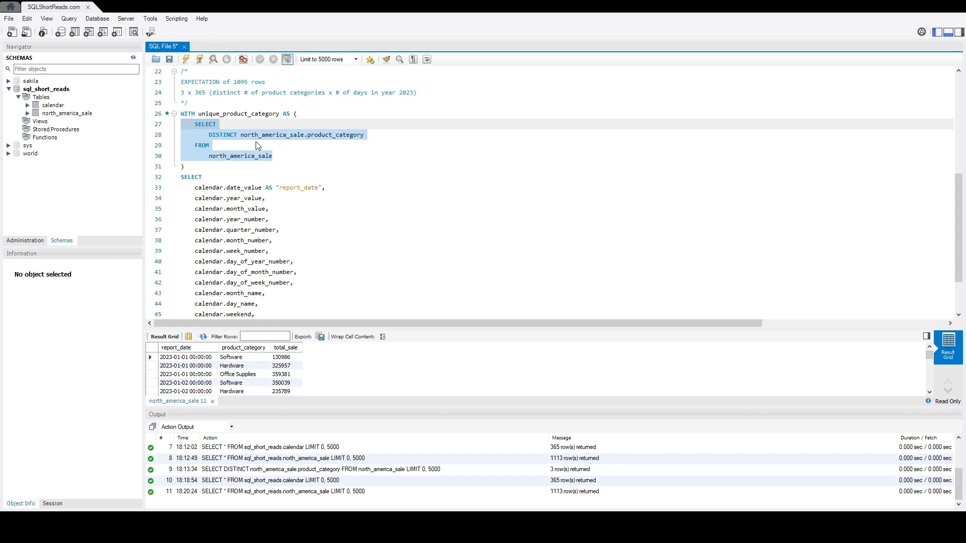
click(275, 156)
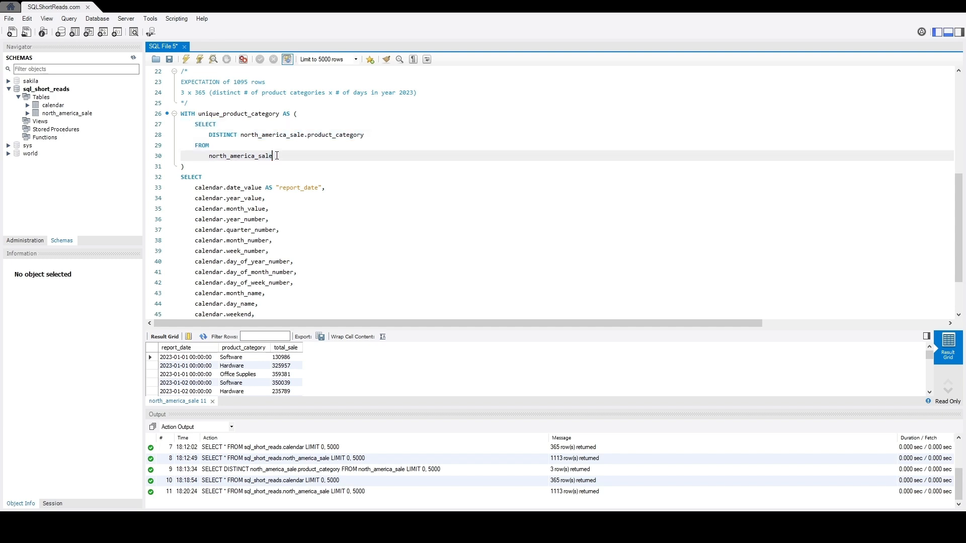
drag(275, 156, 174, 125)
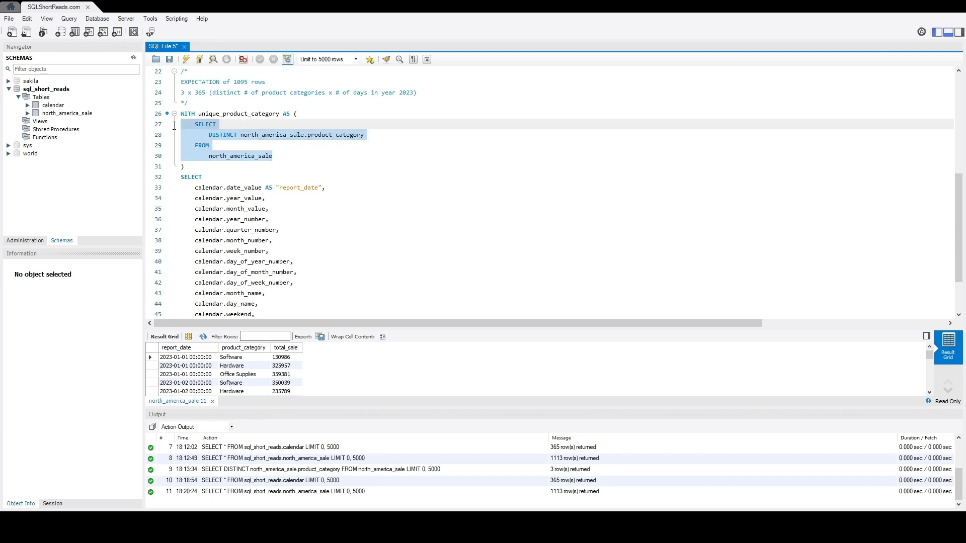
click(186, 60)
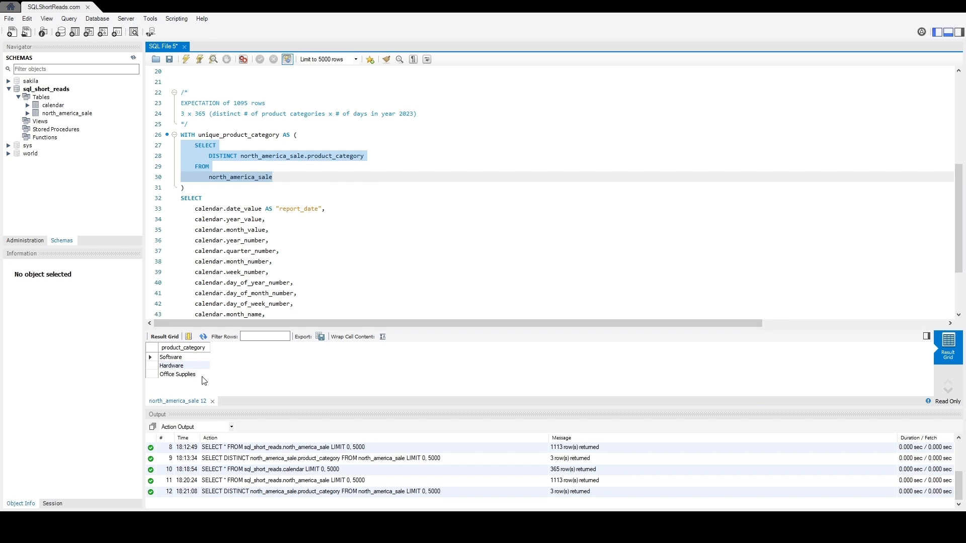
Examine the expectation query's cross join of calendar with unique_product_category and the comment explaining its expected row count
click(281, 177)
scroll(282, 176, down, 2)
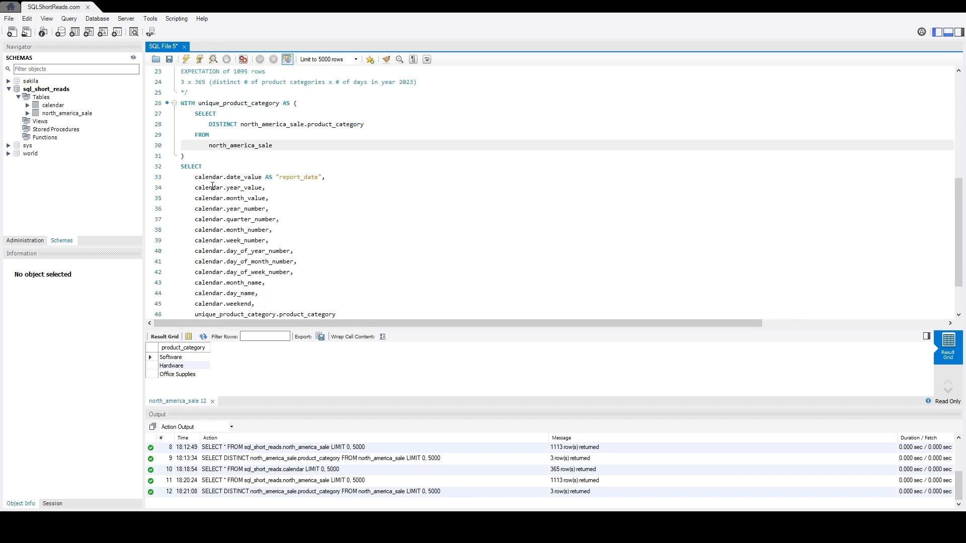
scroll(205, 305, down, 1)
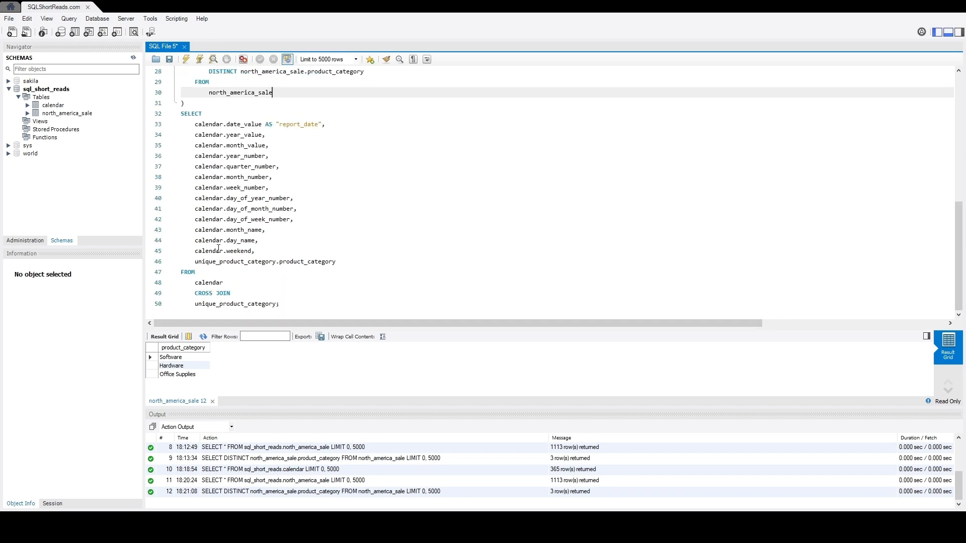
double_click(198, 283)
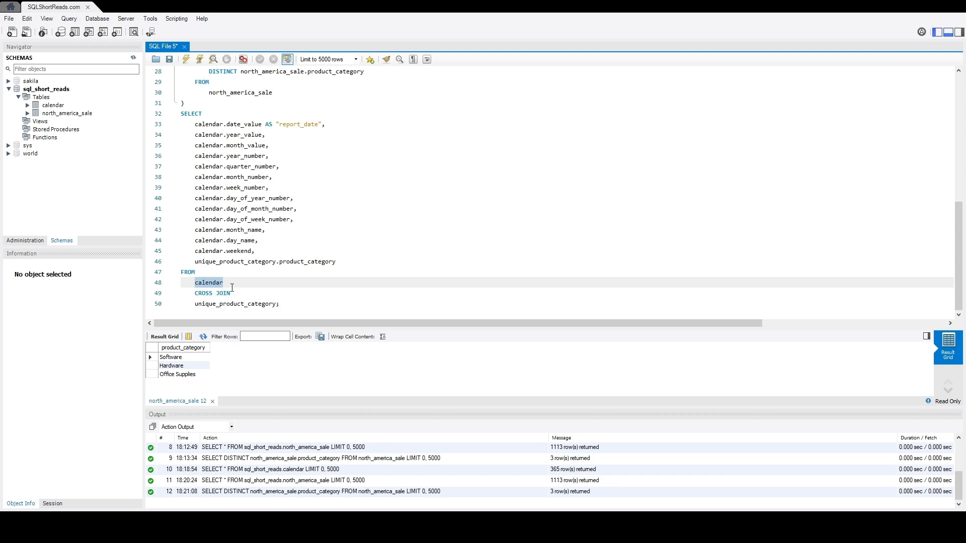
scroll(255, 234, up, 4)
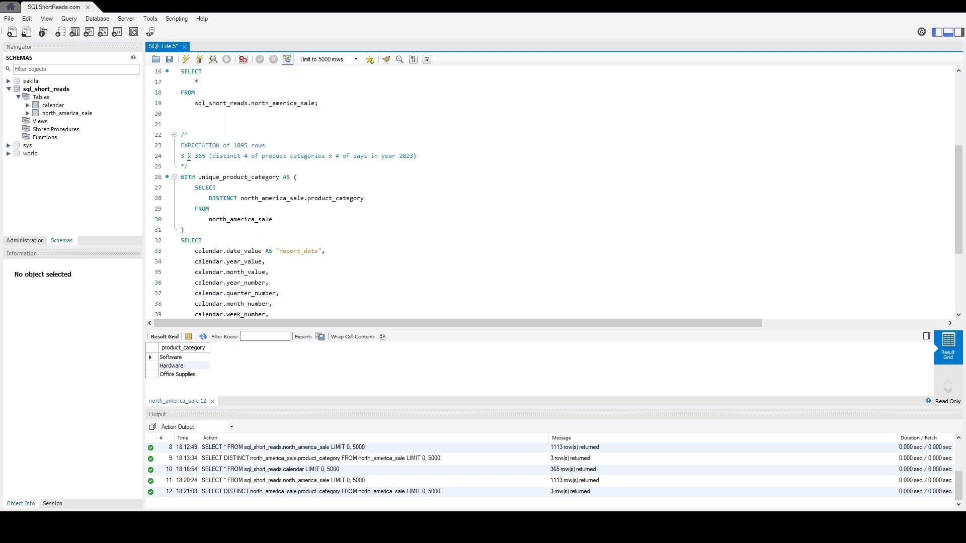
click(185, 156)
drag(195, 156, 207, 157)
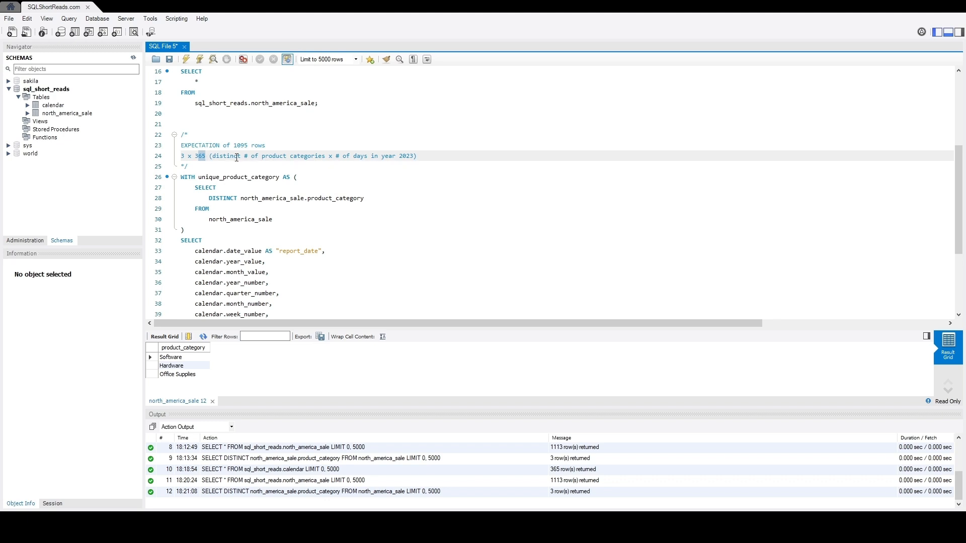
Review how the expectation query cross joins the calendar table with the unique_product_category CTE
click(419, 156)
drag(181, 177, 280, 304)
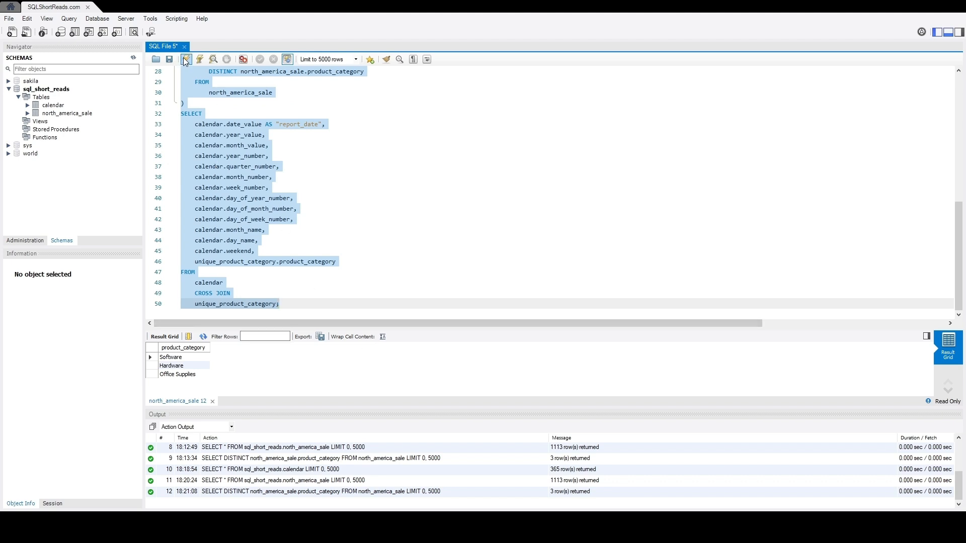
drag(223, 283, 194, 283)
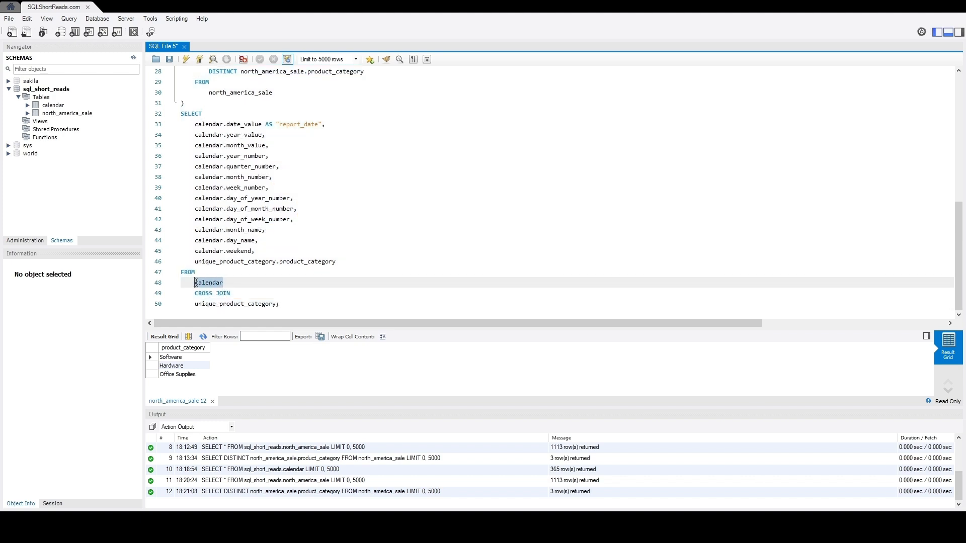
scroll(233, 248, up, 5)
drag(318, 135, 181, 102)
scroll(204, 196, down, 4)
scroll(204, 195, down, 1)
drag(195, 304, 277, 306)
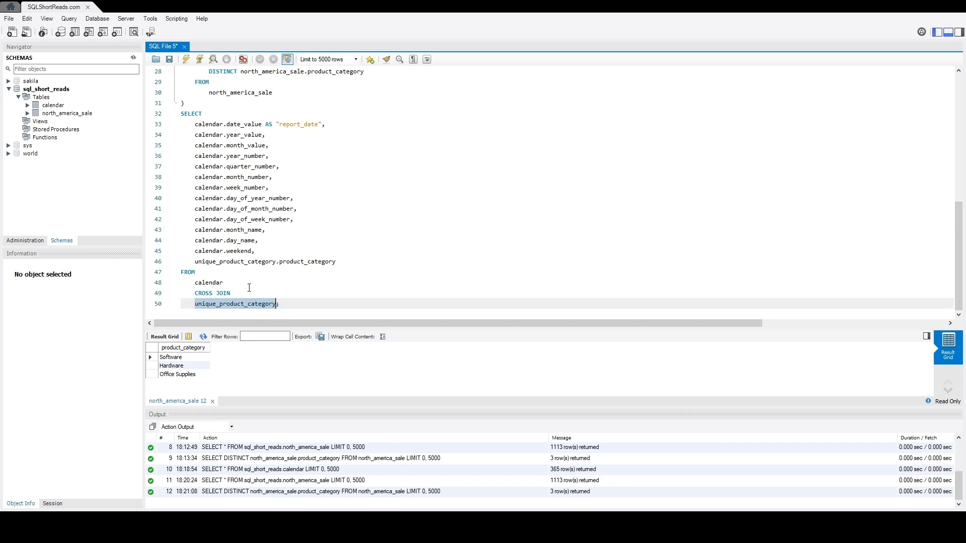
Run only the complete expectation query, including its unique_product_category CTE, and enlarge the result grid to inspect the returned rows
scroll(218, 247, up, 3)
drag(183, 146, 293, 347)
click(187, 59)
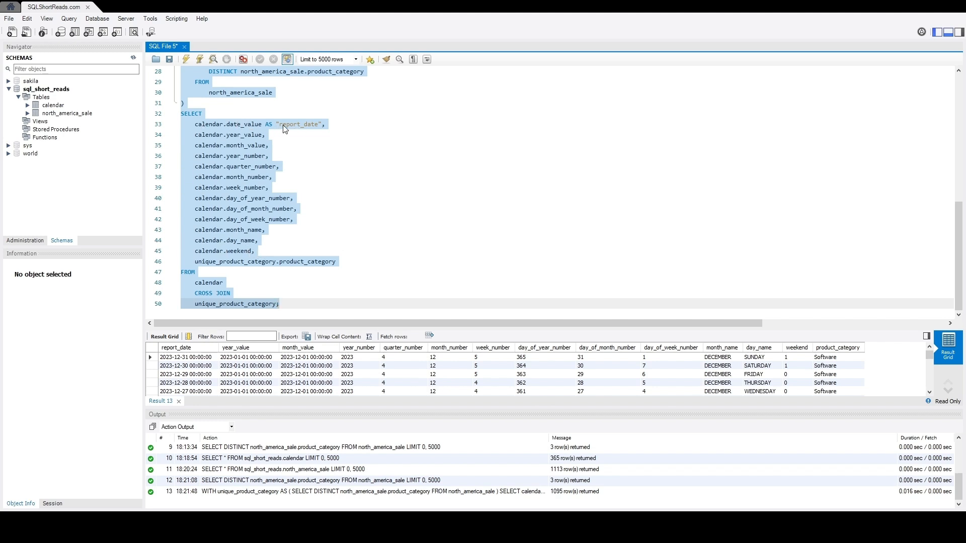
drag(335, 330, 335, 330)
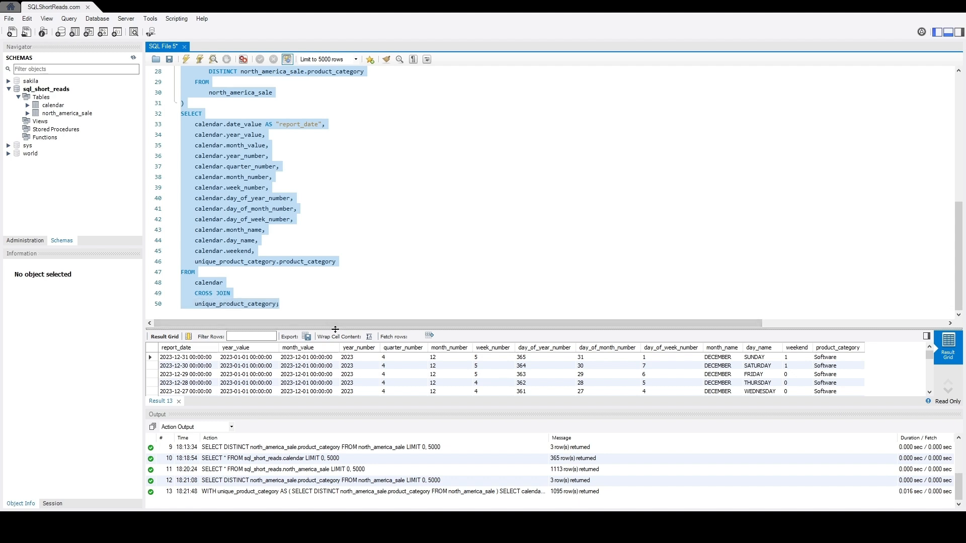
drag(195, 261, 336, 261)
drag(335, 329, 339, 168)
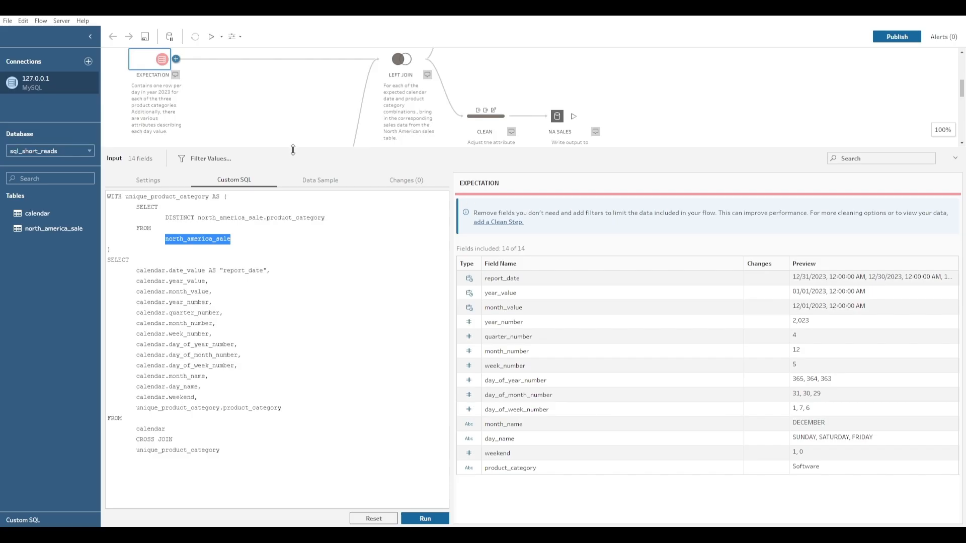
In Tableau Prep, open the NA SALES input and review its connection settings and fields, then return to the full flow
click(265, 262)
click(265, 137)
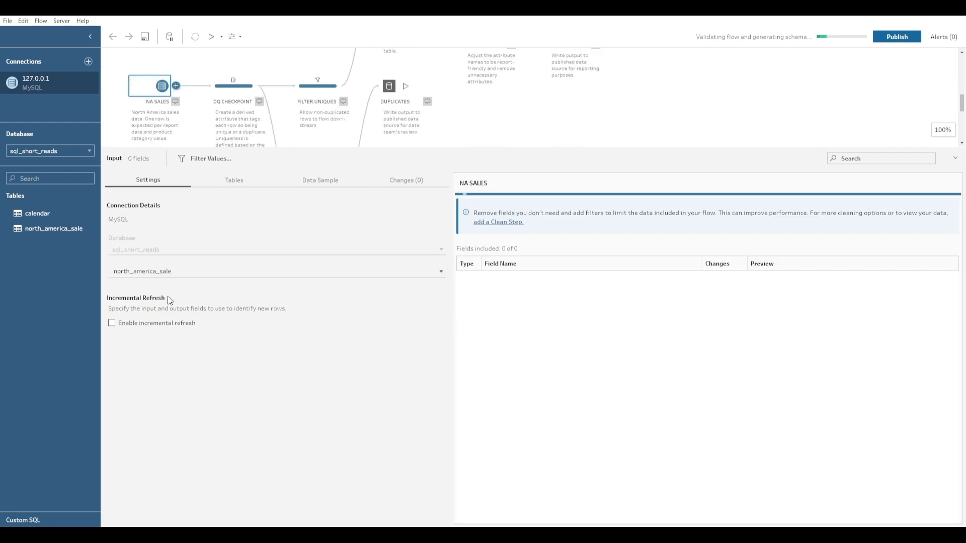
click(161, 310)
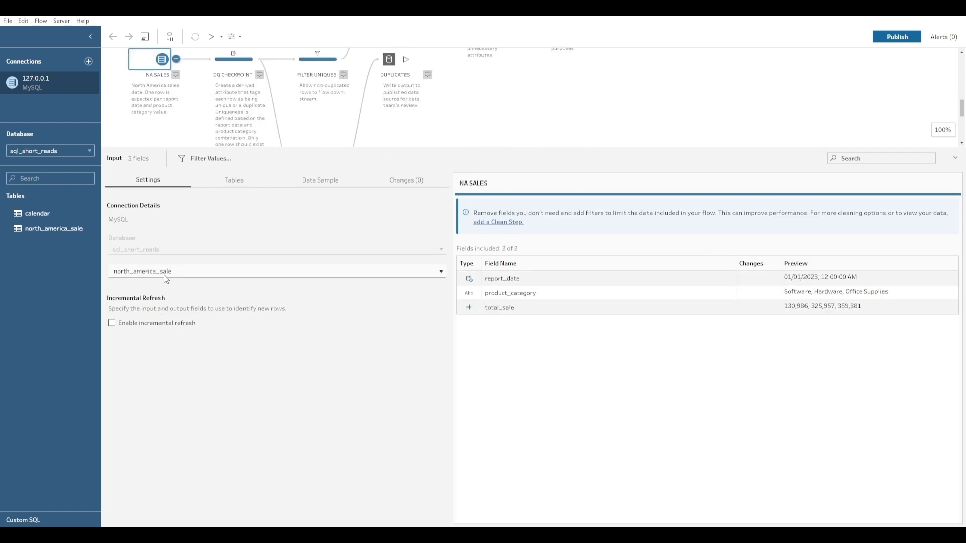
drag(292, 147, 276, 271)
scroll(209, 196, up, 5)
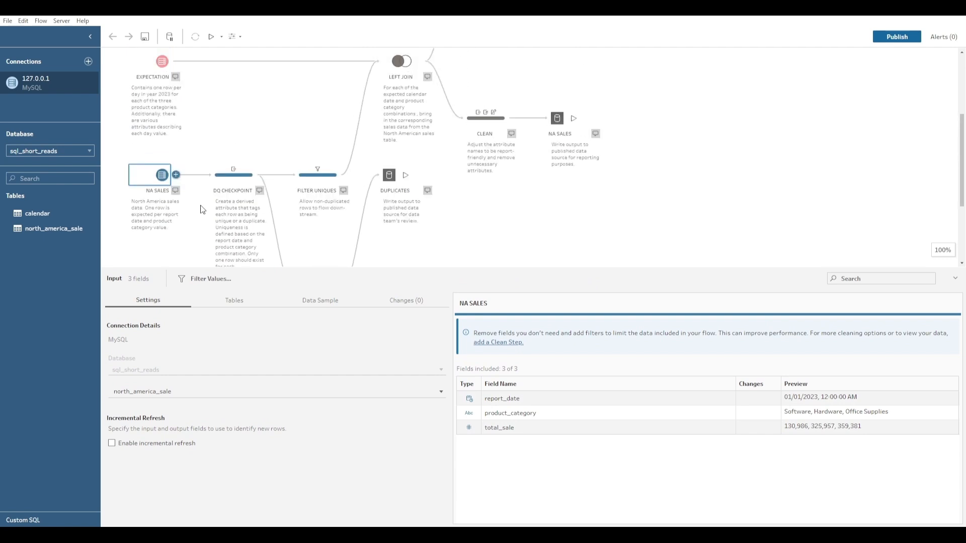
click(523, 247)
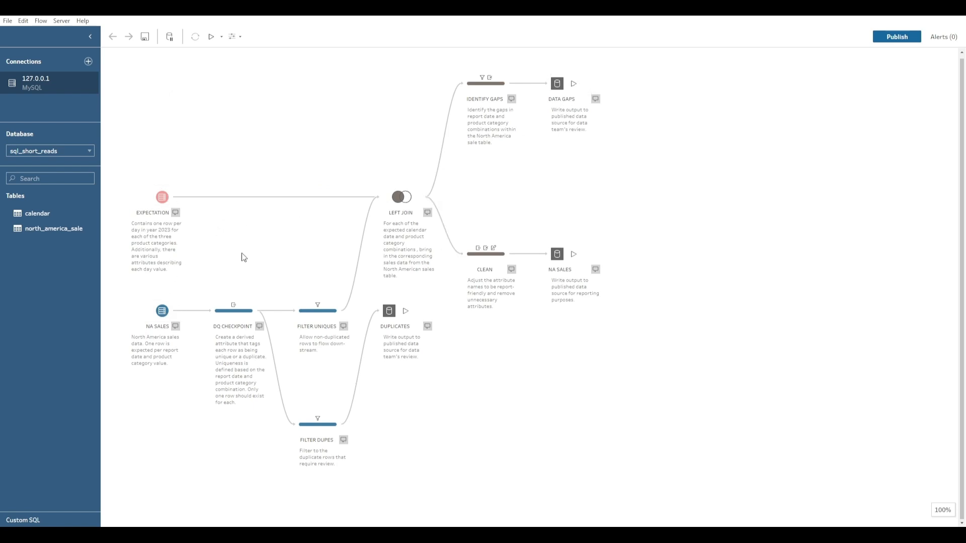
Open the DQ CHECKPOINT step that follows NA SALES and open its Is Duplicate Row? calculated field
click(162, 312)
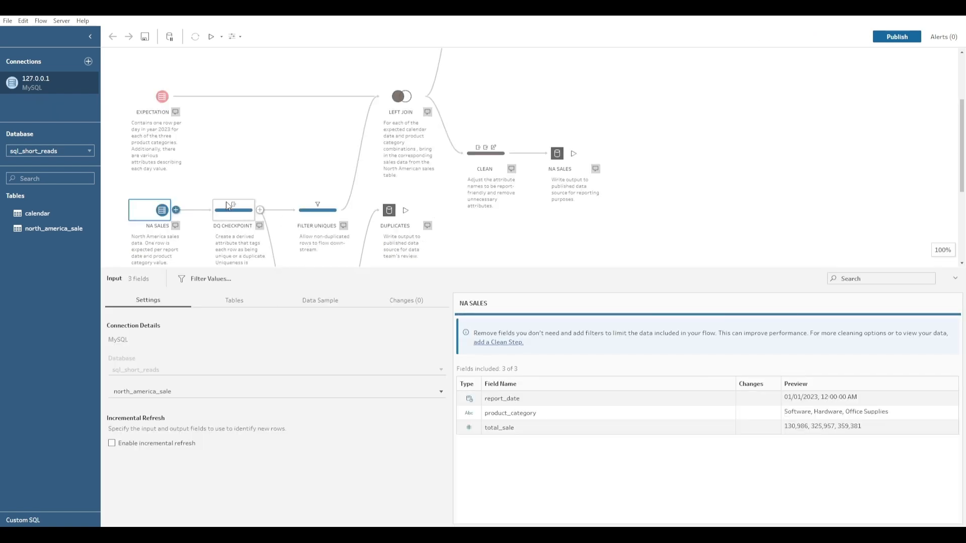
click(225, 217)
drag(306, 269, 306, 351)
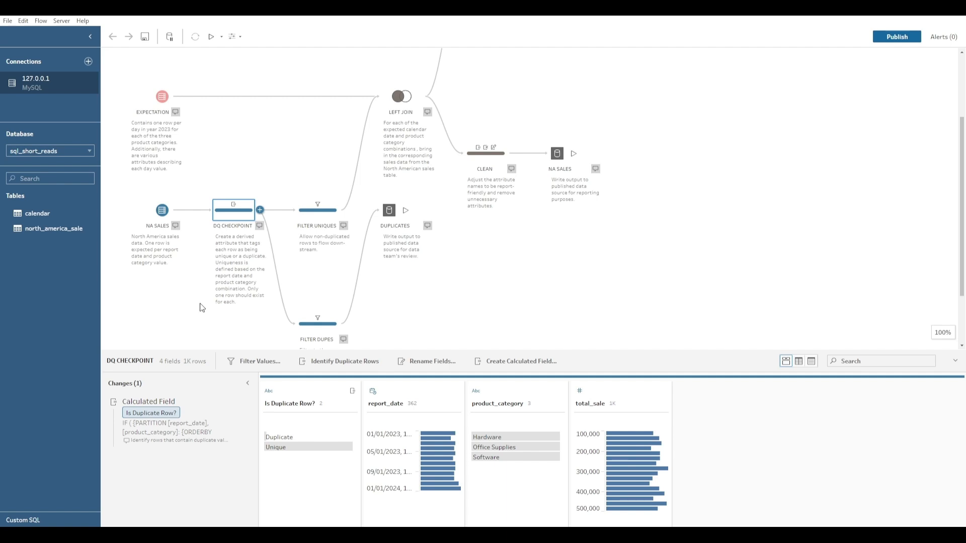
mouse_move(234, 406)
click(234, 402)
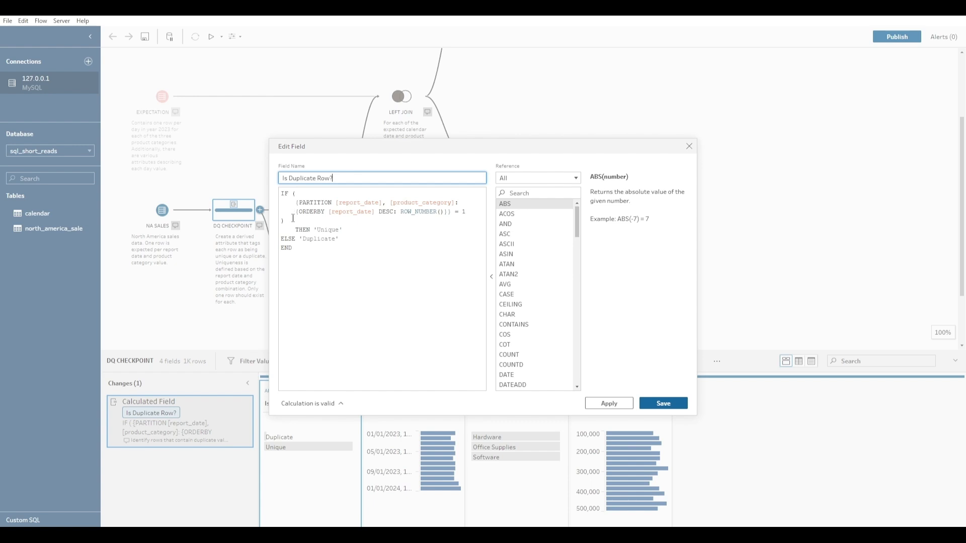
Examine the formula's partition by report_date and product_category and its 'Unique' and 'Duplicate' outcomes
click(300, 204)
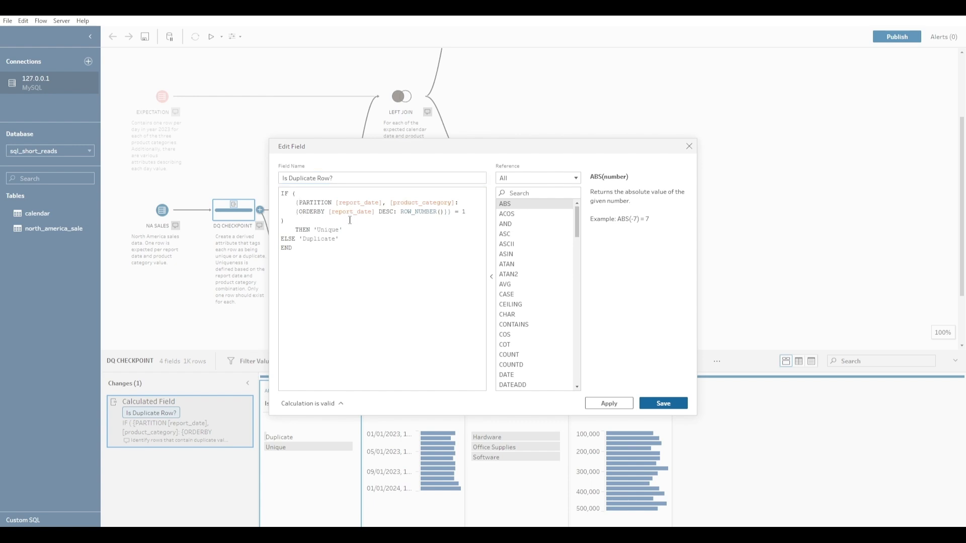
drag(339, 202, 456, 204)
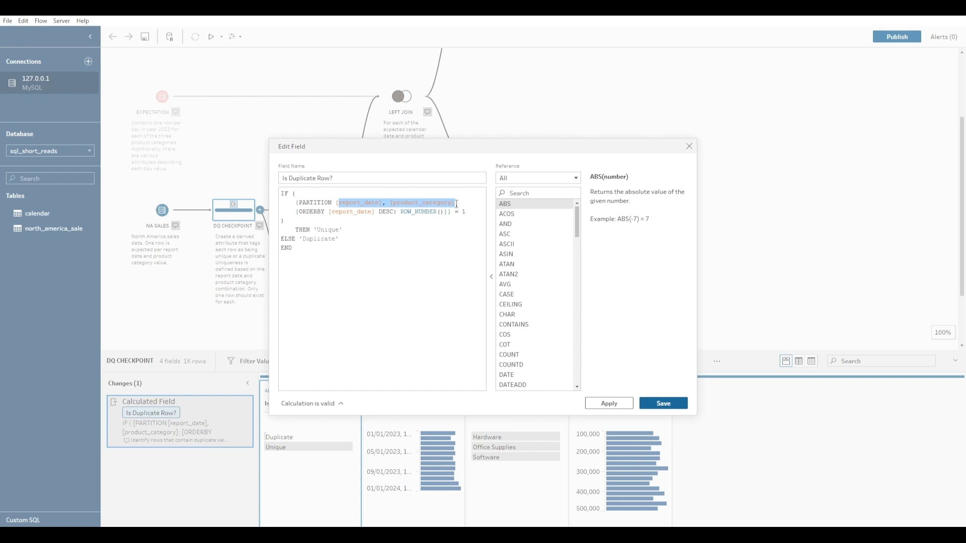
drag(336, 239, 300, 241)
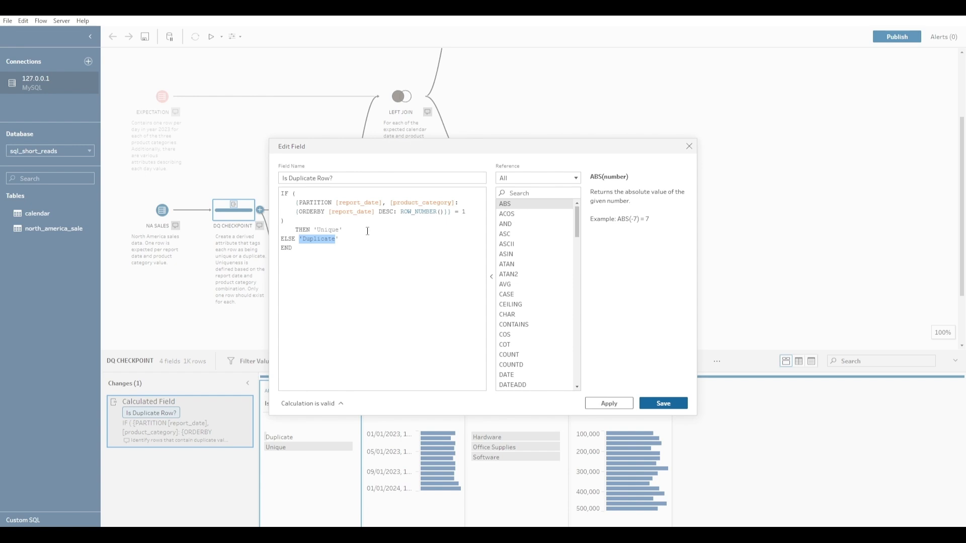
double_click(461, 212)
drag(343, 230, 296, 229)
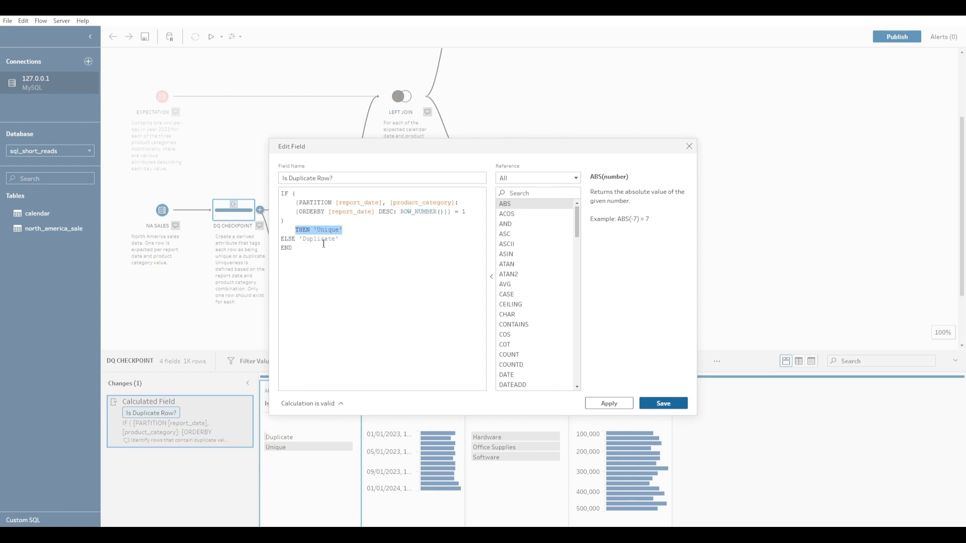
drag(339, 240, 300, 240)
click(306, 246)
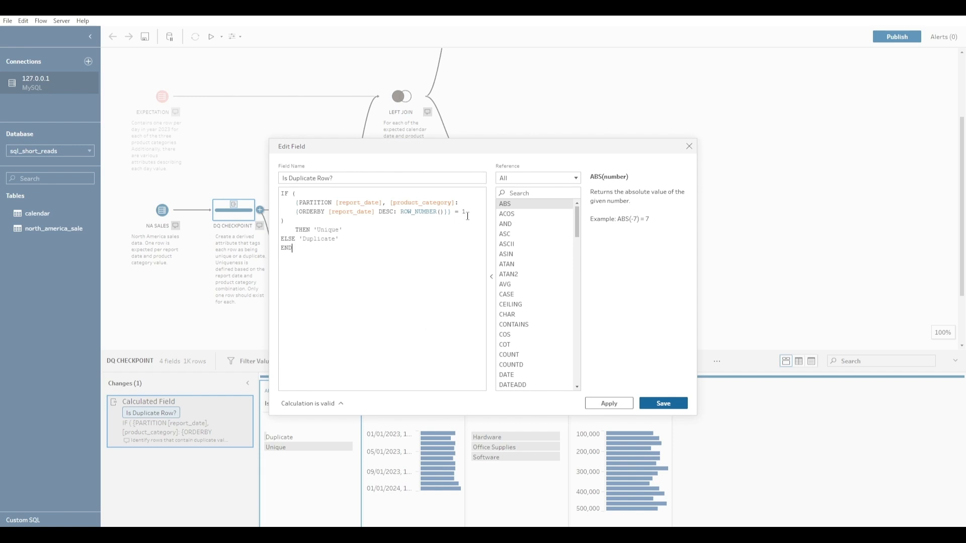
Review how the ROW_NUMBER() = 1 condition decides the Is Duplicate Row? values, then close the calculation without saving and show the full flow
drag(467, 213, 456, 210)
drag(344, 178, 280, 178)
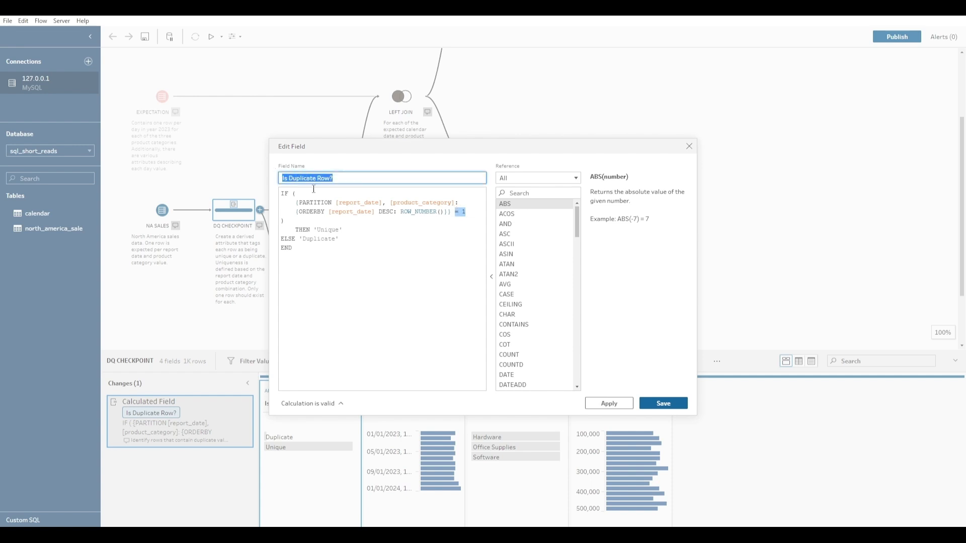
drag(345, 231, 295, 229)
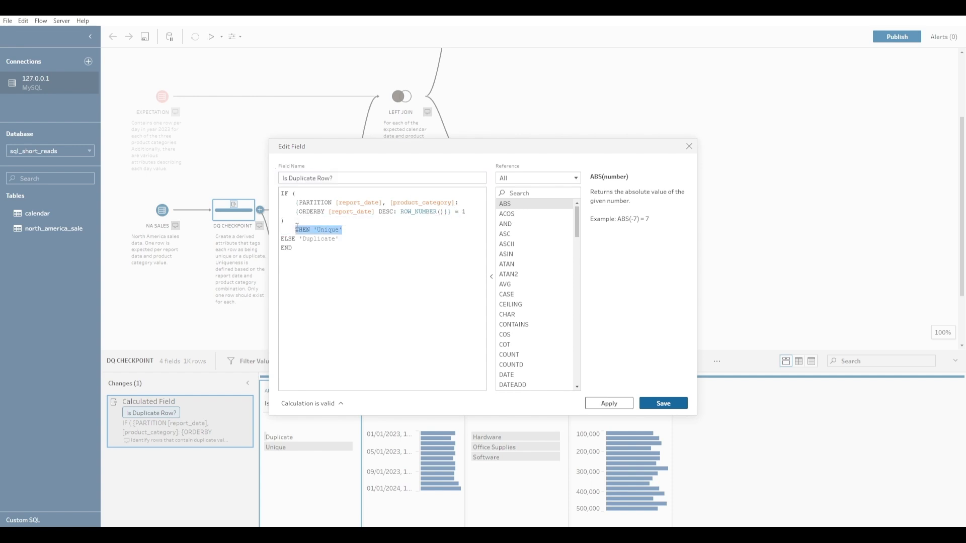
click(402, 224)
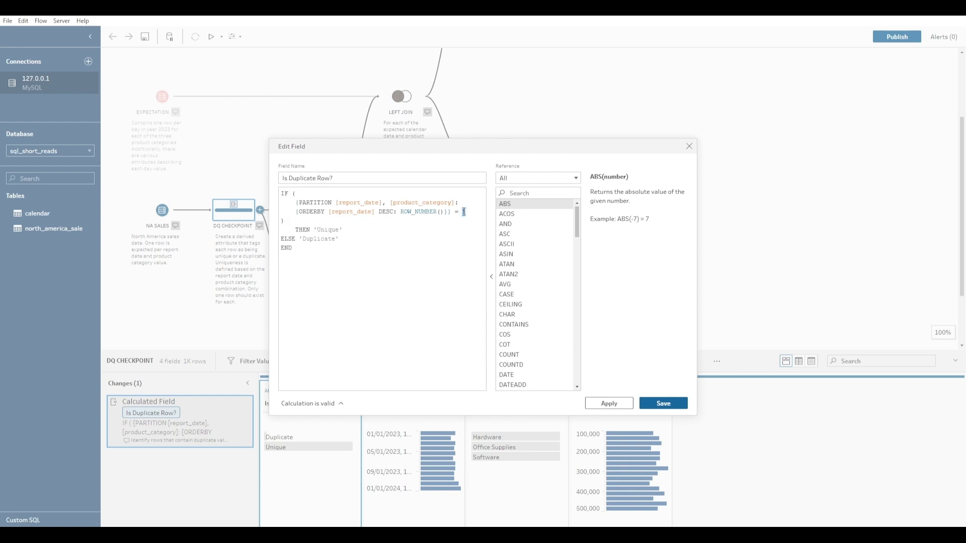
drag(338, 239, 299, 238)
click(688, 146)
mouse_move(288, 439)
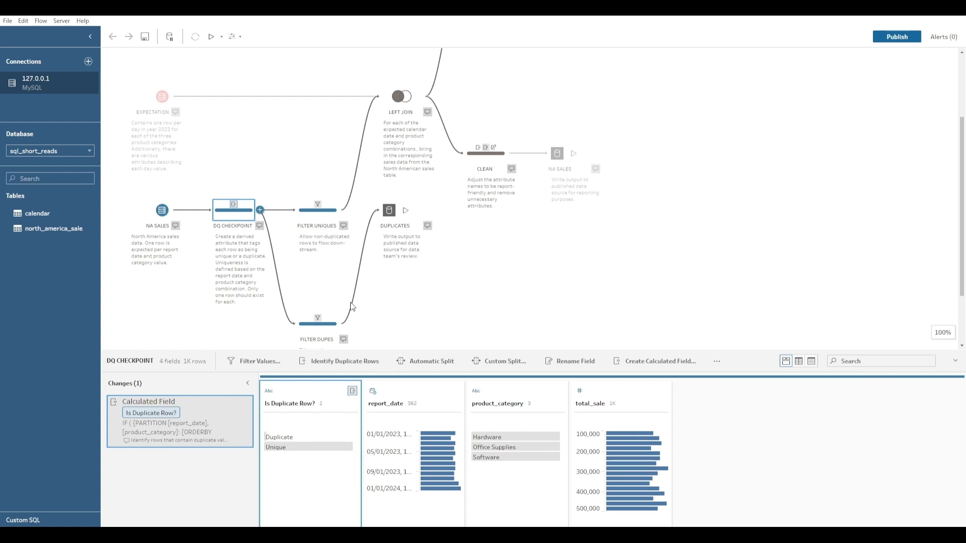
click(406, 320)
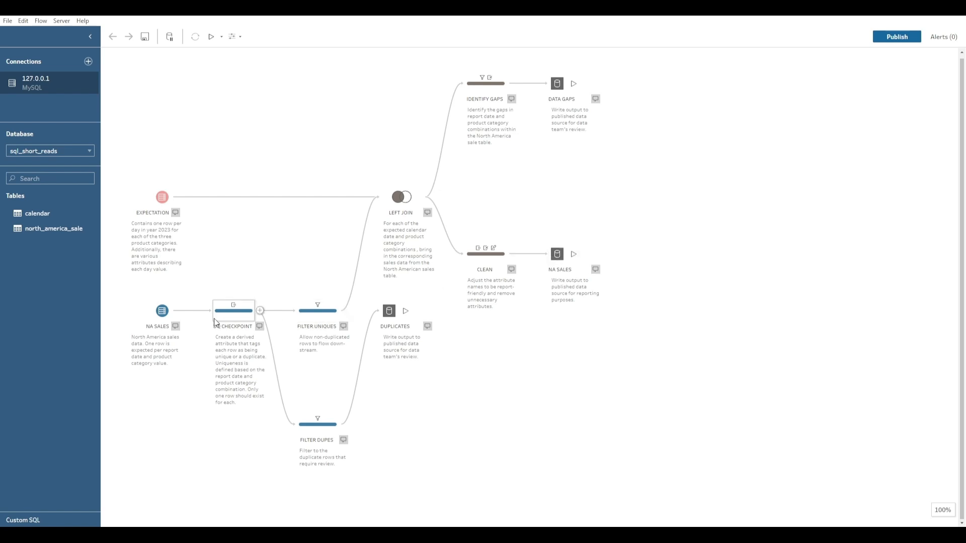
Inspect the FILTER UNIQUES step's filter [Is Duplicate Row?] = 'Unique', then close it without changes and return to the full flow
click(323, 314)
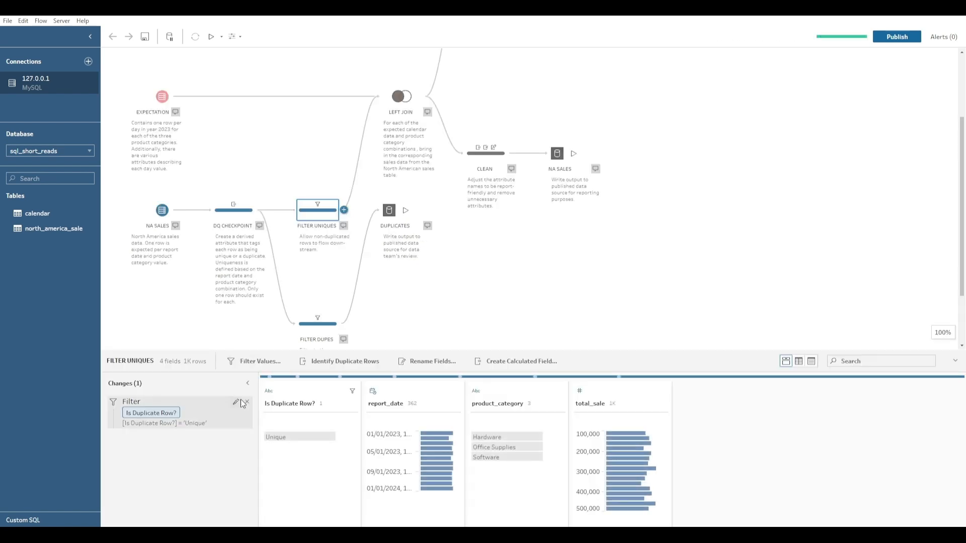
click(236, 404)
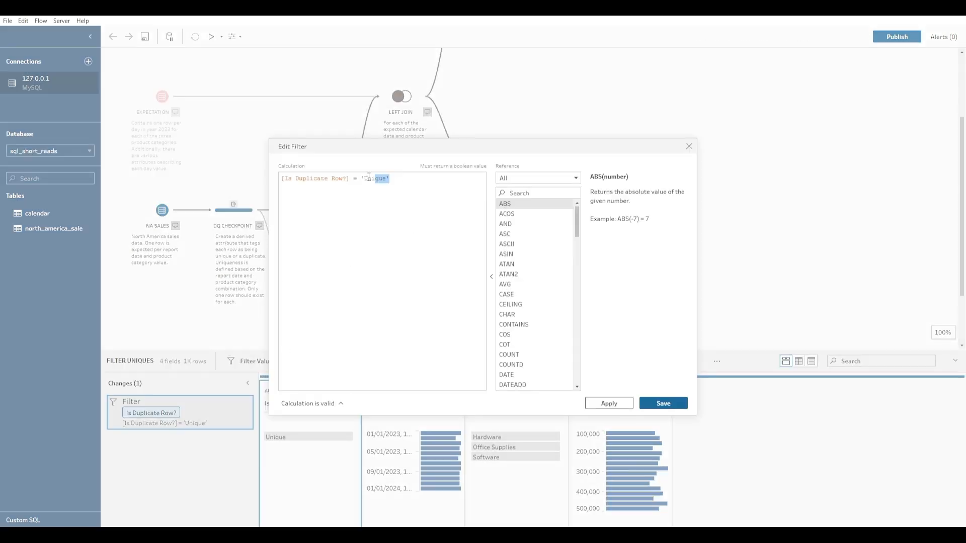
drag(386, 179, 266, 177)
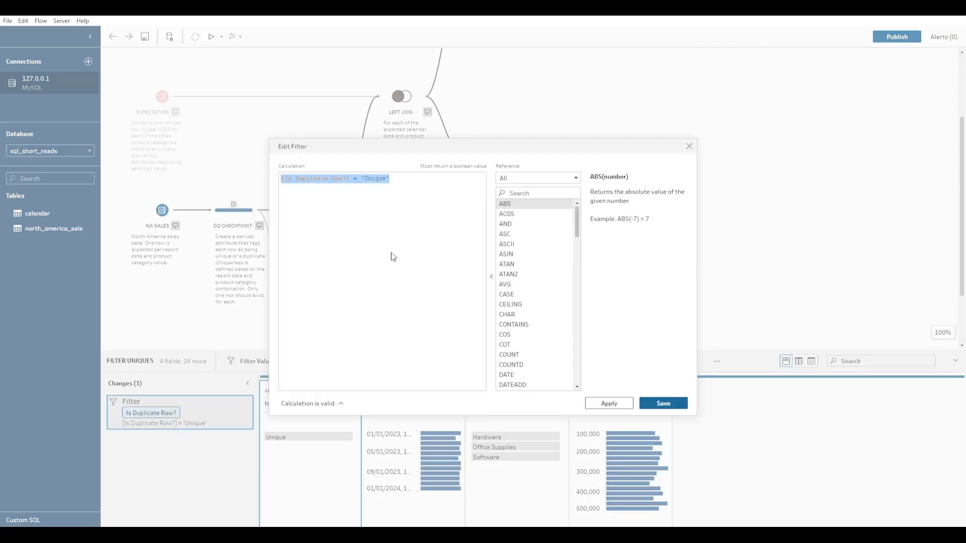
click(689, 147)
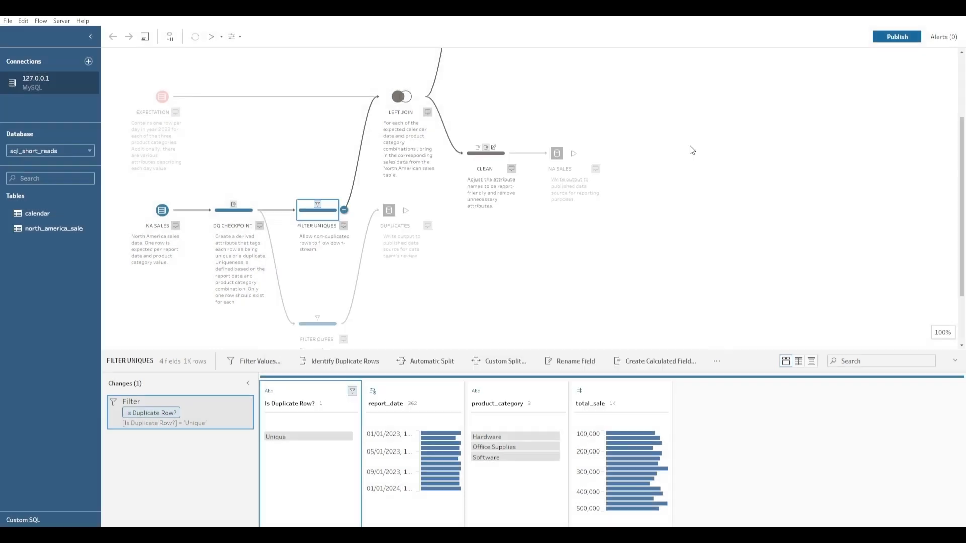
click(323, 274)
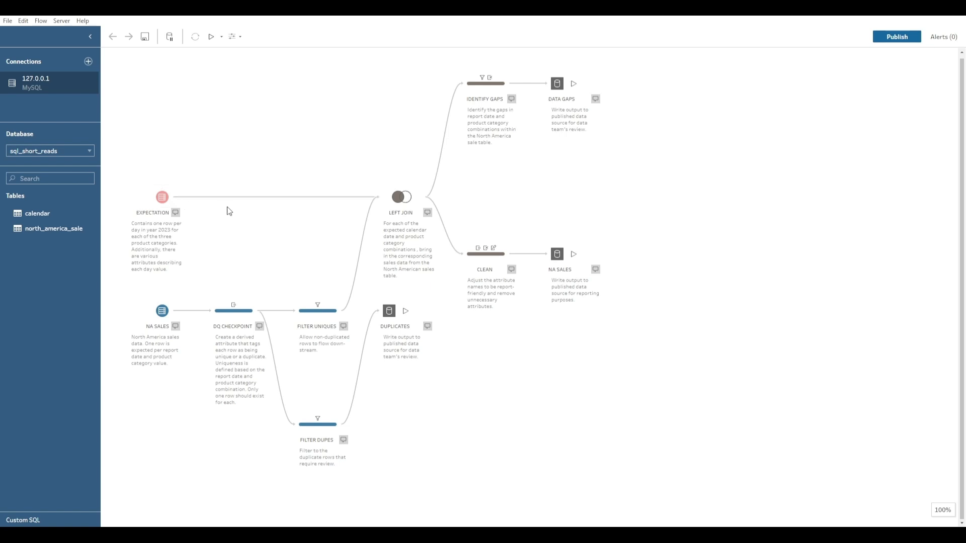
Open the LEFT JOIN step and review its join clauses, join type and the branches it feeds
click(401, 197)
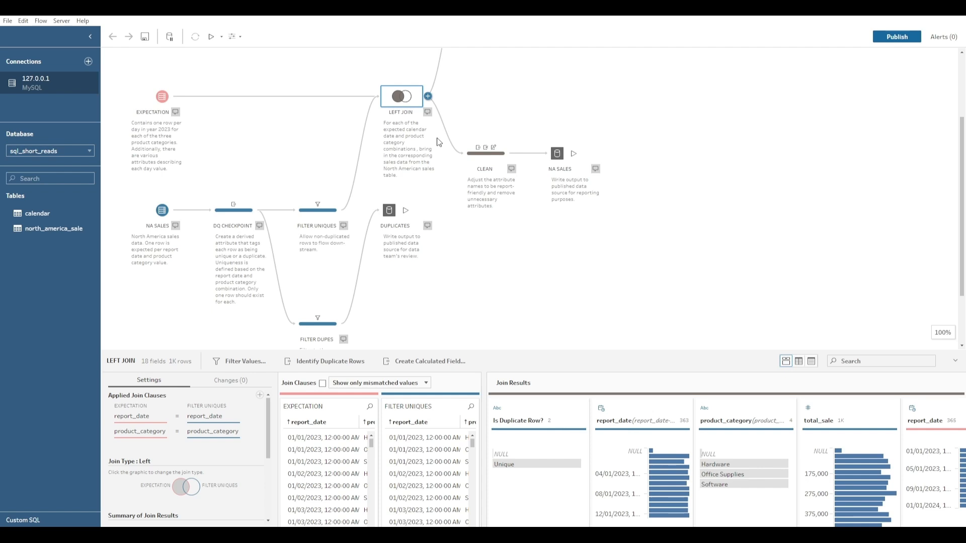
scroll(438, 144, up, 2)
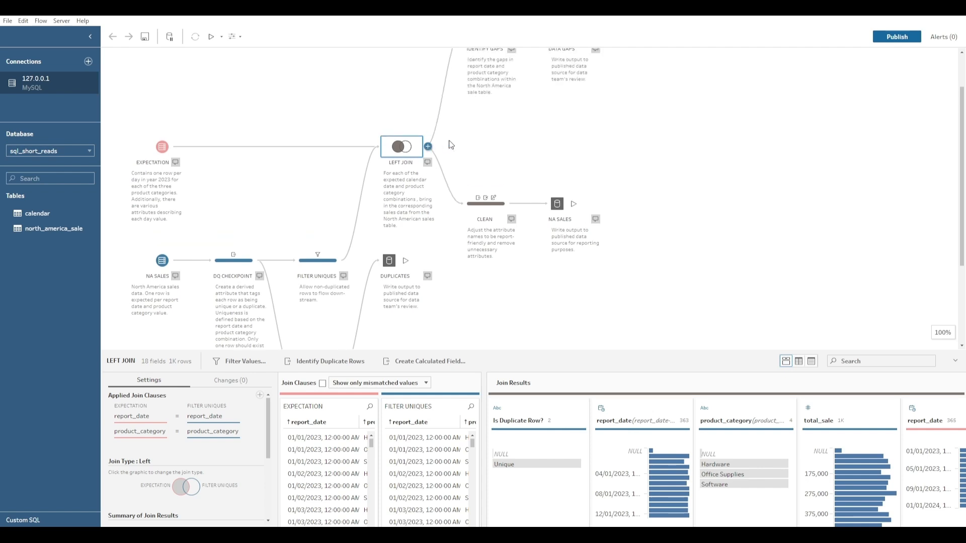
scroll(451, 145, up, 2)
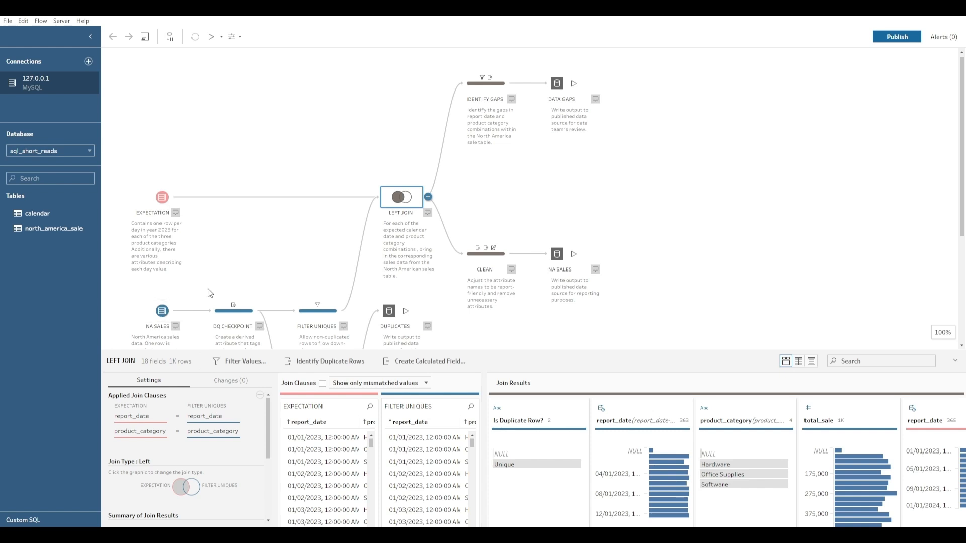
Inspect the IDENTIFY GAPS step's filter ISNULL([report_date-1]) and close it without changes
click(478, 89)
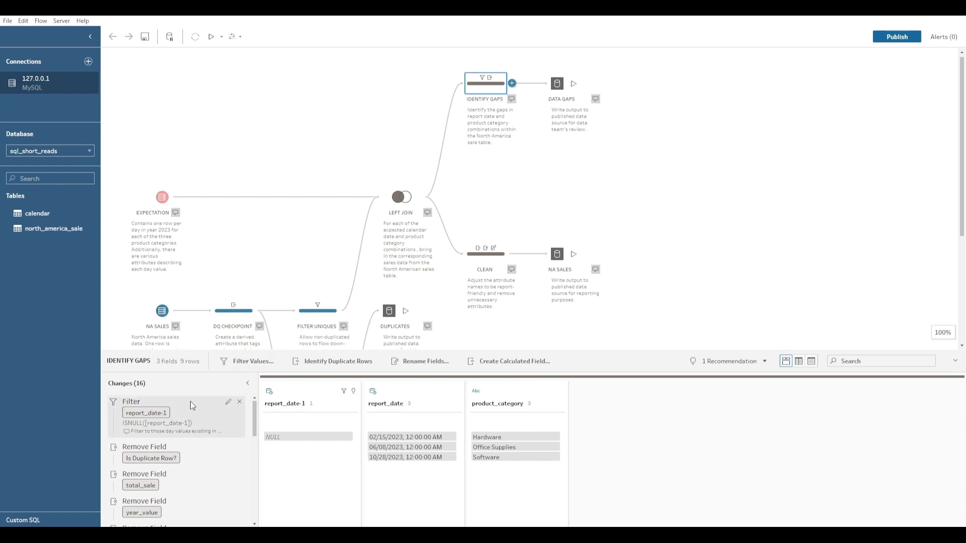
click(228, 402)
drag(373, 184, 276, 181)
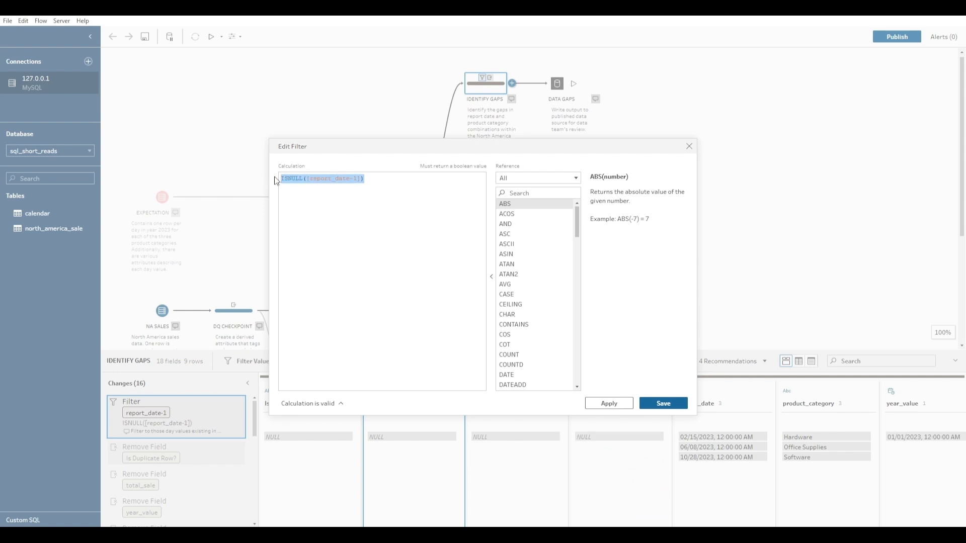
click(689, 146)
Reopen the LEFT JOIN step and enlarge its details to examine the summary and rows of the join results
click(403, 197)
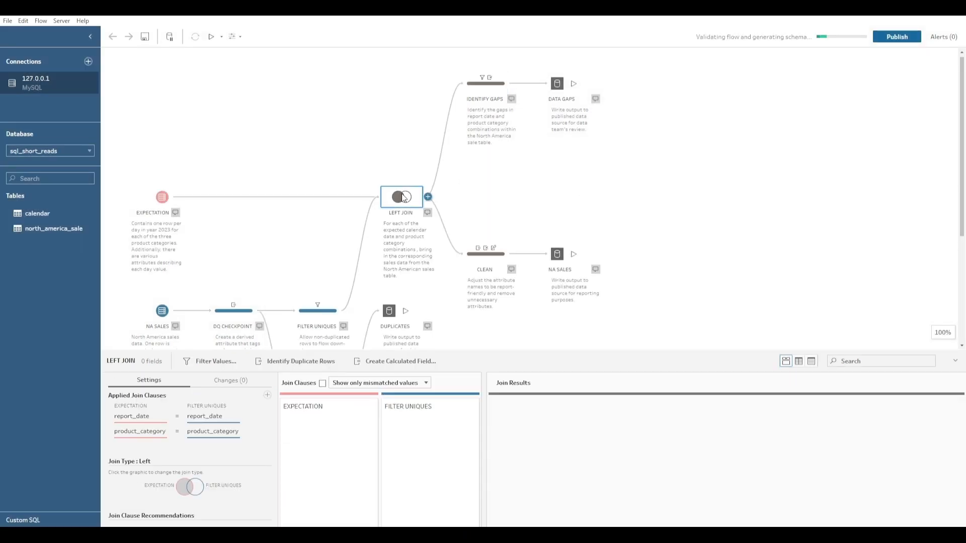
drag(491, 354, 491, 245)
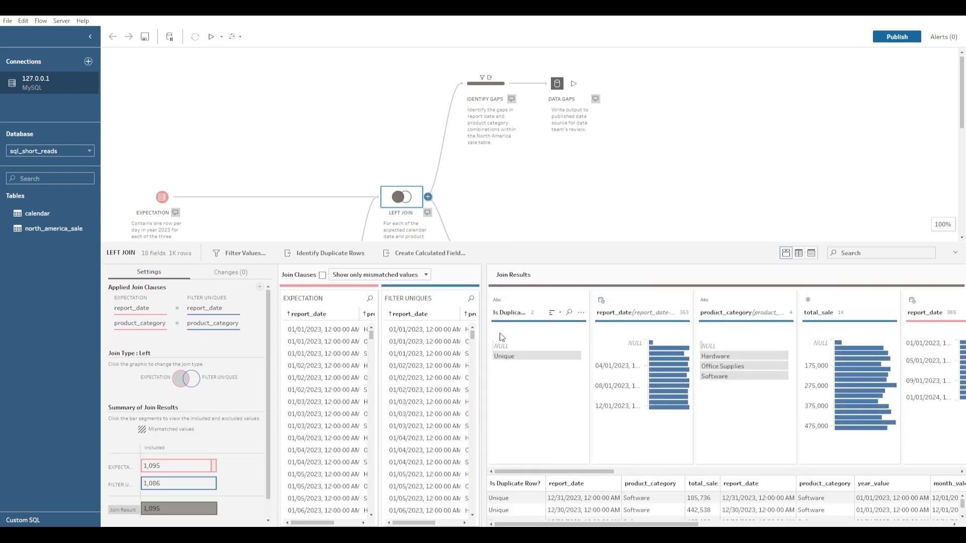
Review the LEFT JOIN result fields in the profile, then as a field list alongside the flow's source branches
drag(568, 472, 919, 471)
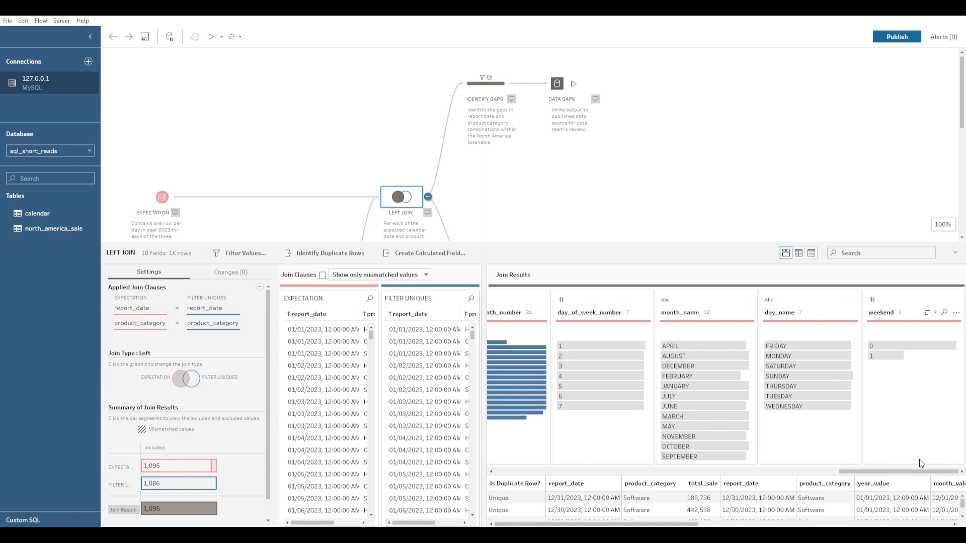
drag(885, 471, 840, 473)
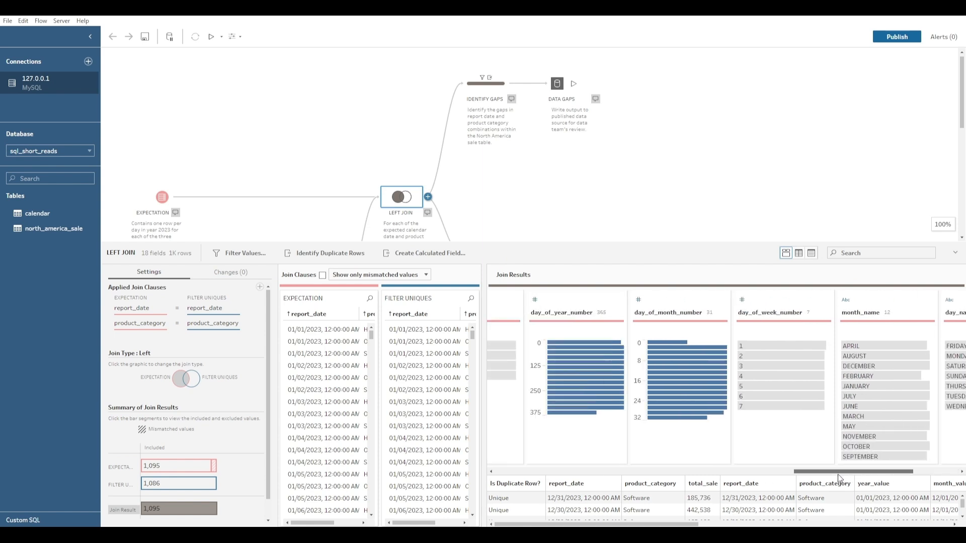
click(811, 253)
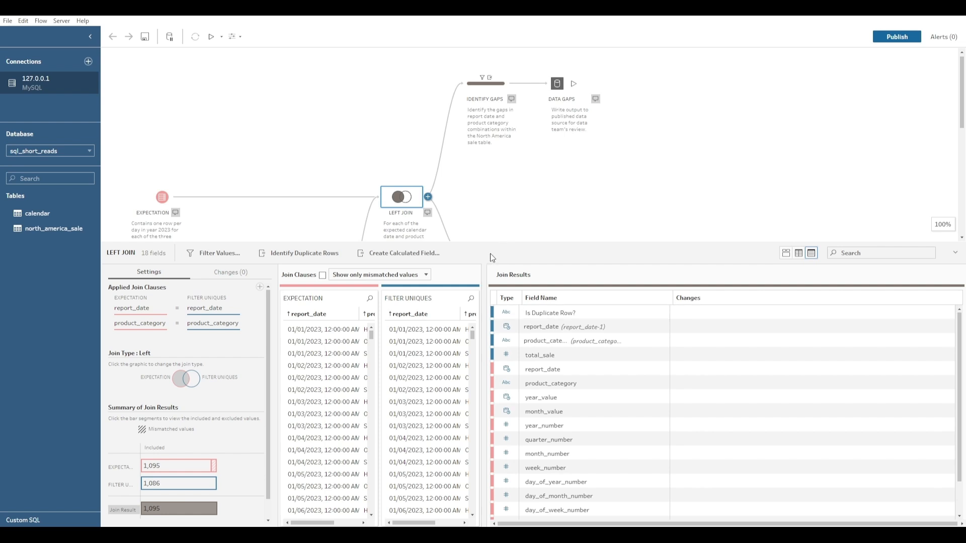
drag(497, 242, 498, 292)
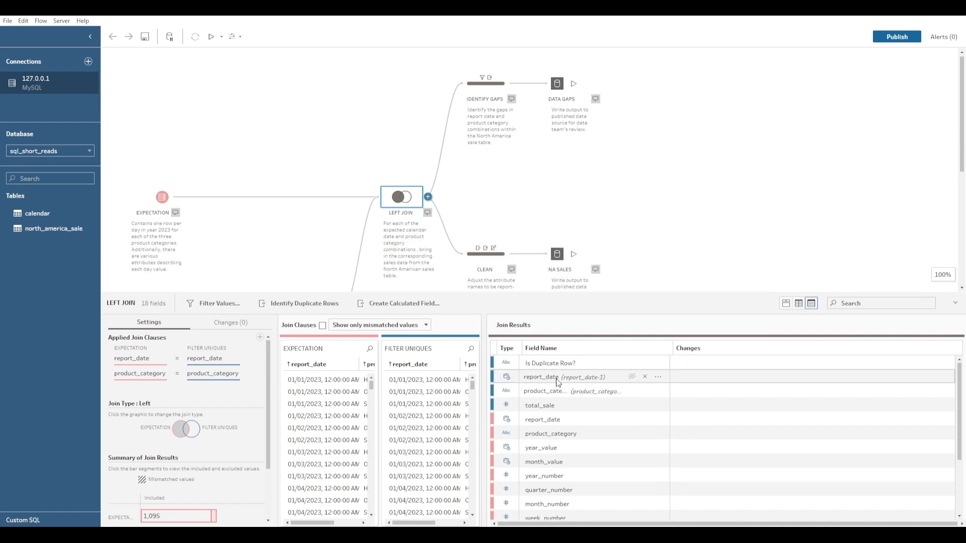
scroll(167, 215, down, 3)
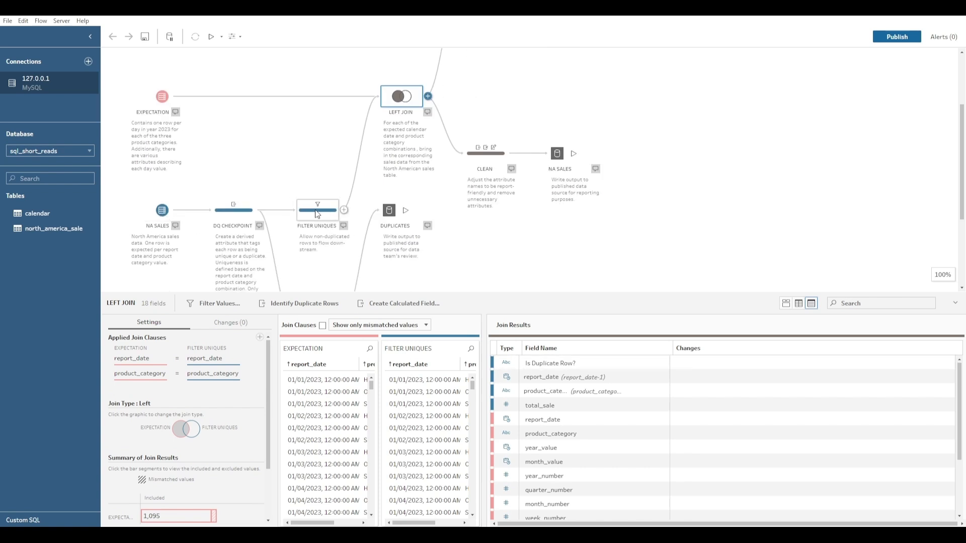
scroll(510, 406, down, 1)
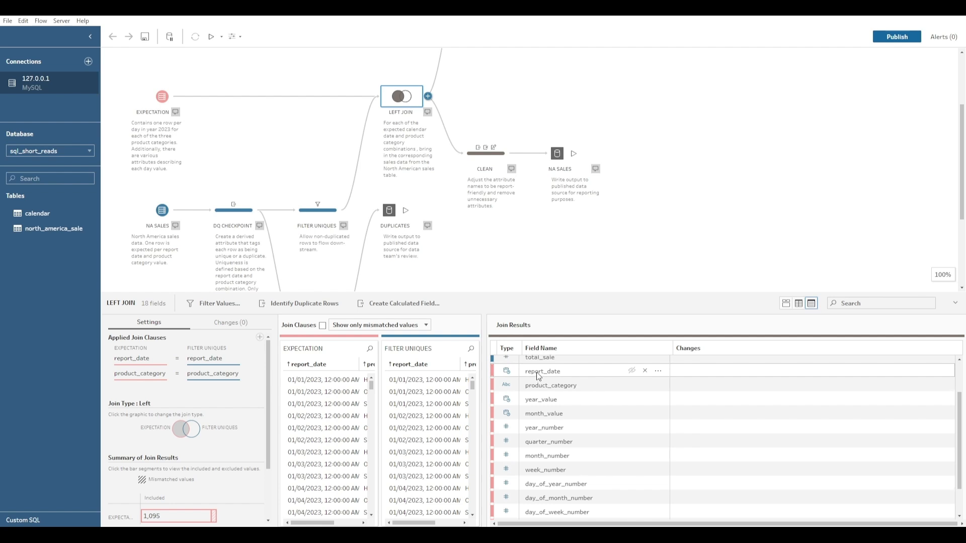
scroll(537, 422, up, 1)
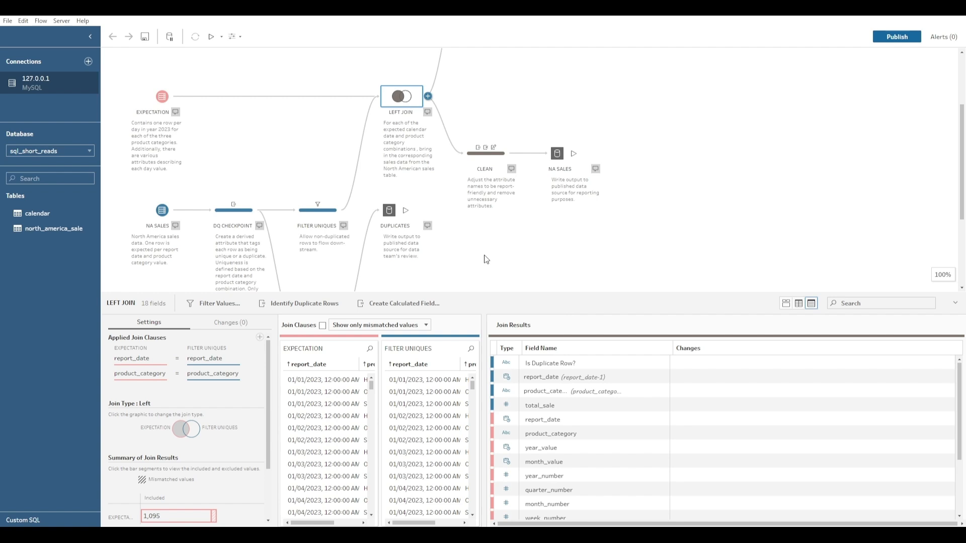
Open the IDENTIFY GAPS step's filter ISNULL([report_date-1]), highlight its calculation and close it without changes
scroll(452, 215, up, 1)
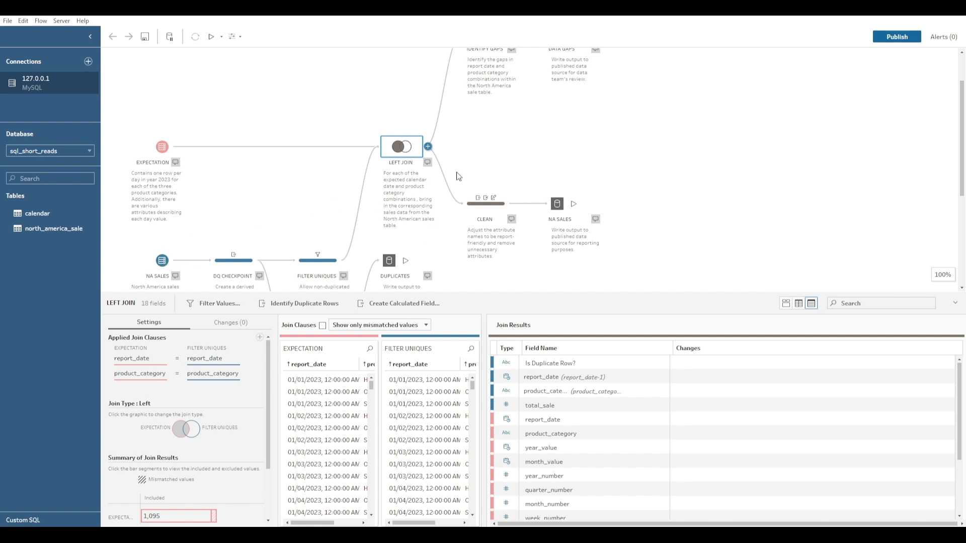
scroll(465, 174, up, 2)
click(481, 89)
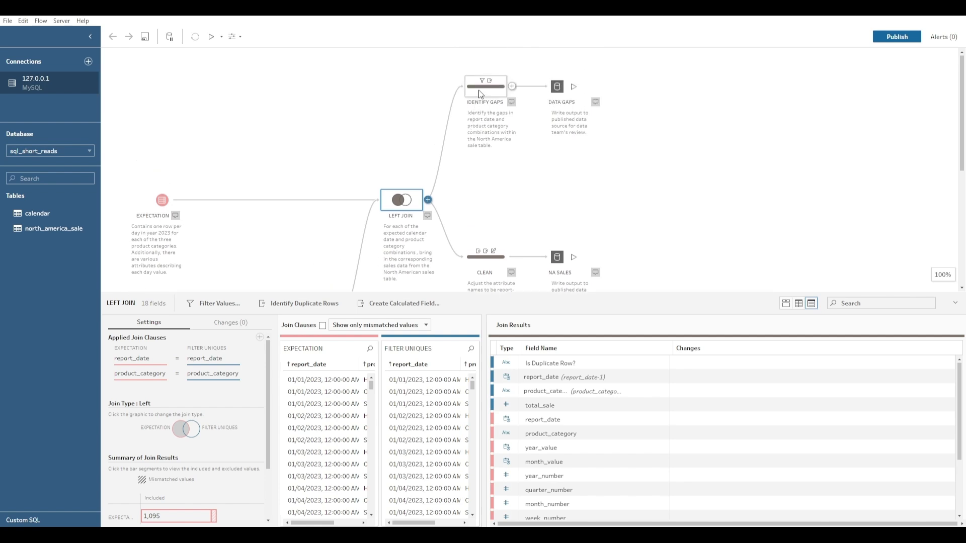
double_click(230, 345)
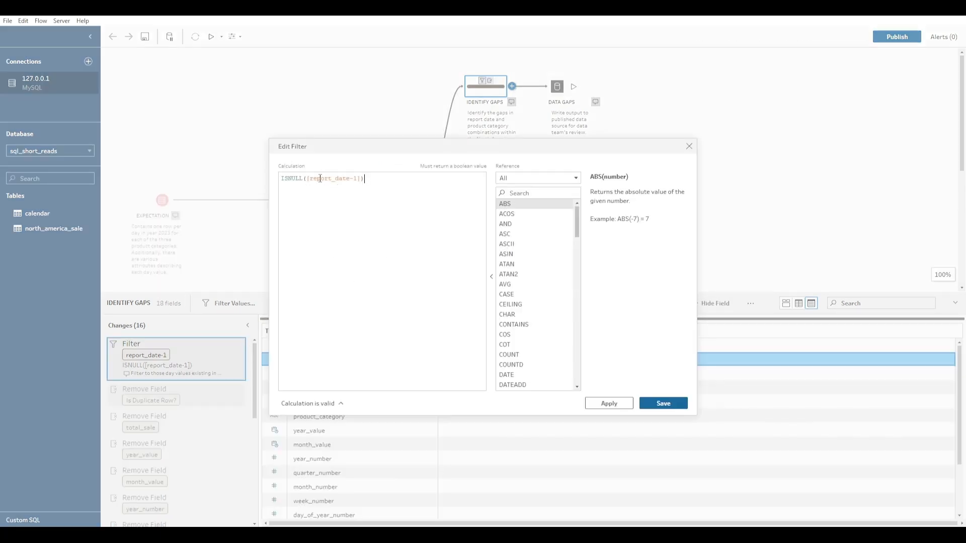
drag(307, 178, 360, 178)
click(363, 191)
key(ctrl+a)
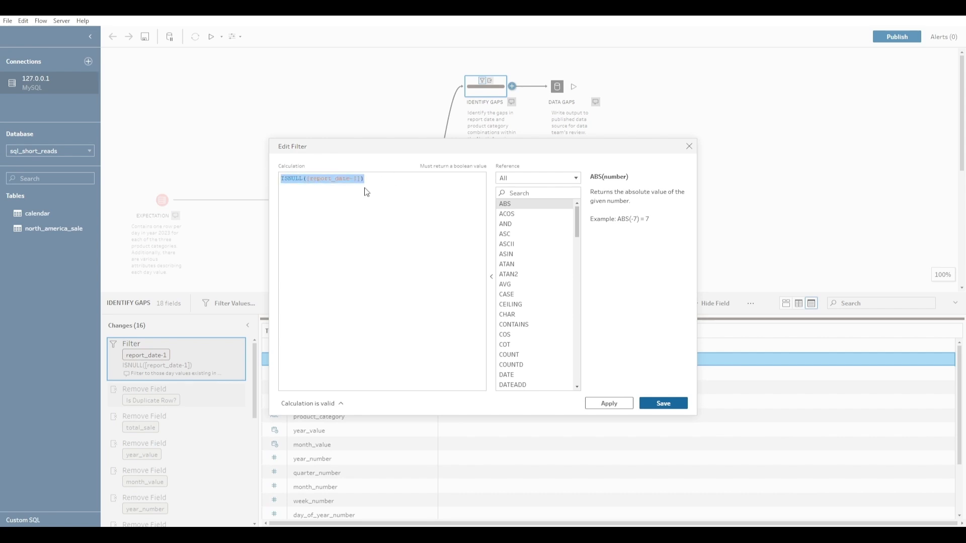
click(378, 181)
key(ctrl+a)
click(380, 181)
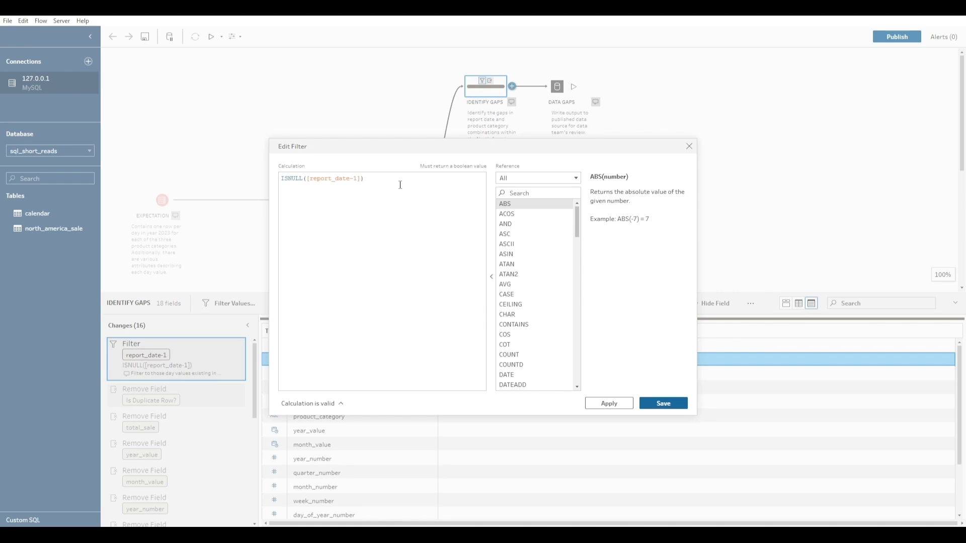
click(689, 147)
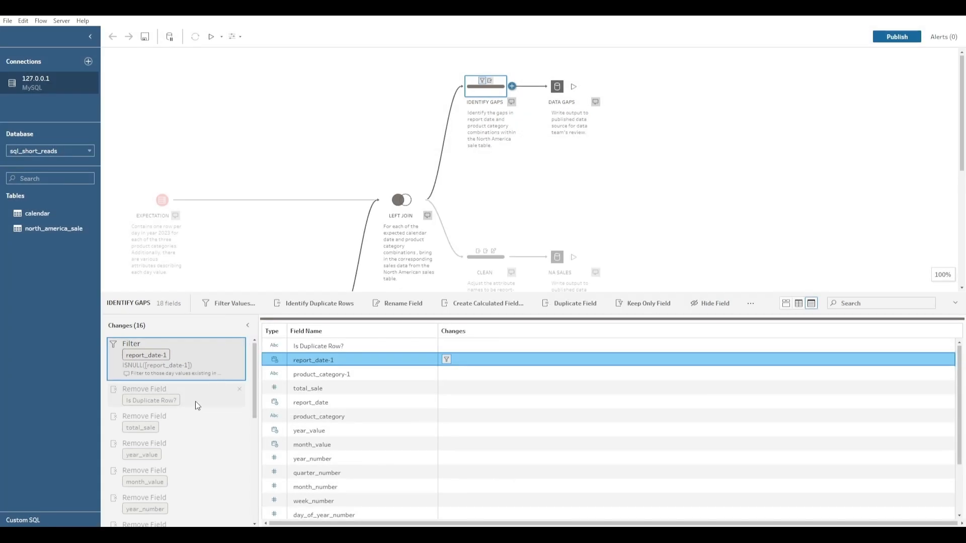
Review the removed fields in IDENTIFY GAPS, inspect the DATA GAPS output's publishing settings and return to the full flow
scroll(180, 400, down, 3)
scroll(176, 418, down, 5)
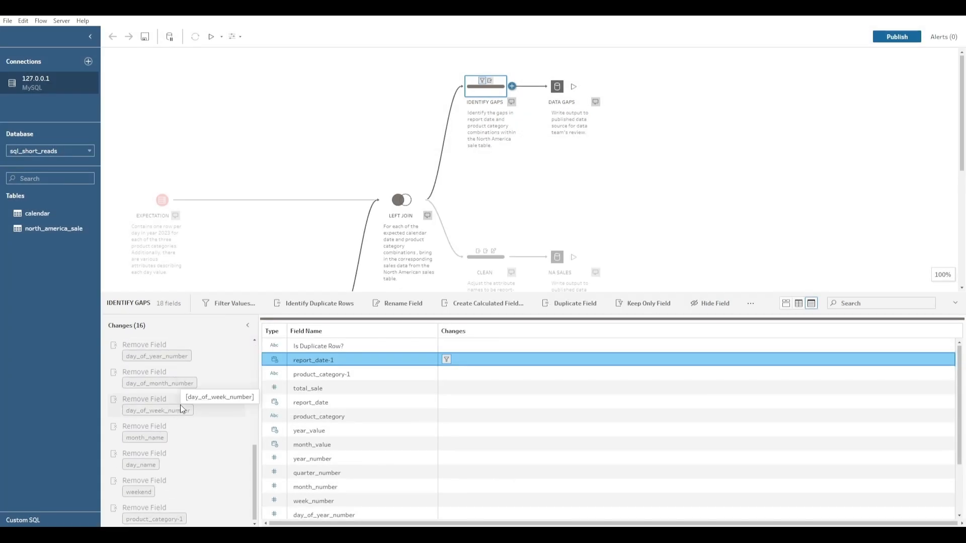
scroll(167, 442, up, 8)
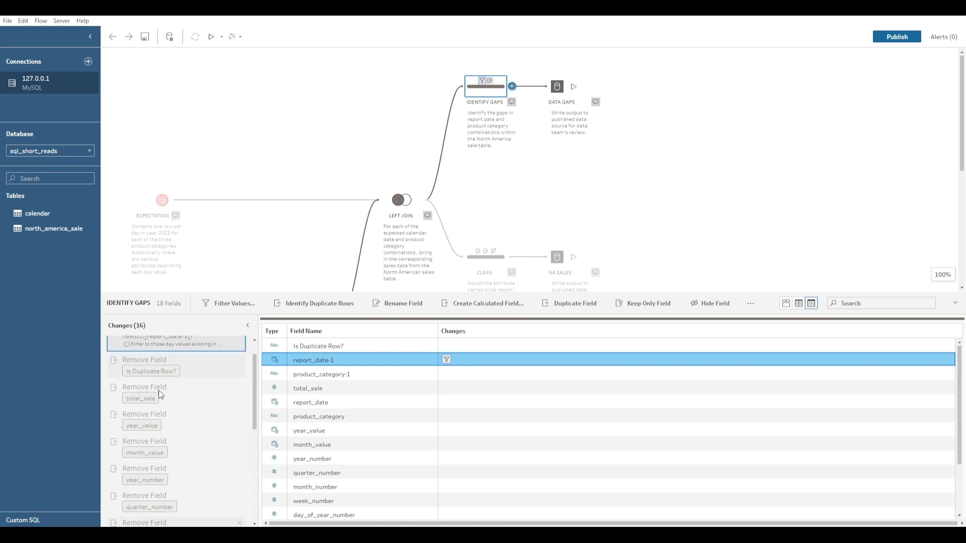
click(547, 103)
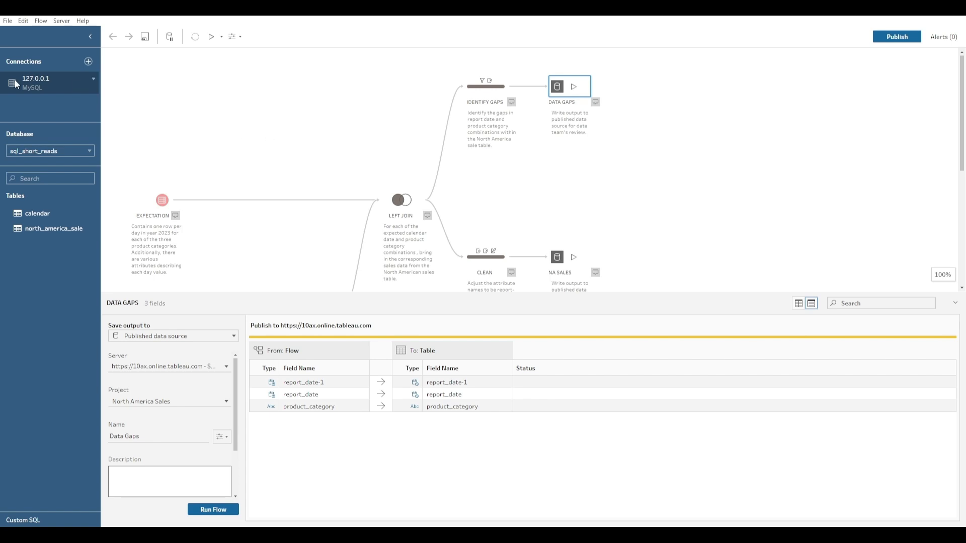
click(516, 170)
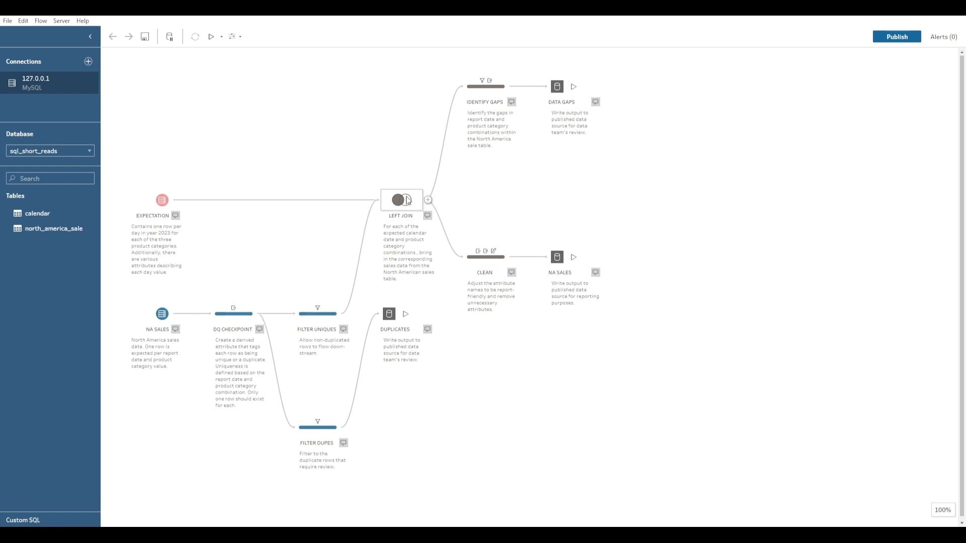
Open the CLEAN step and review its full list of removed, renamed and calculated fields
click(482, 266)
drag(451, 313, 451, 330)
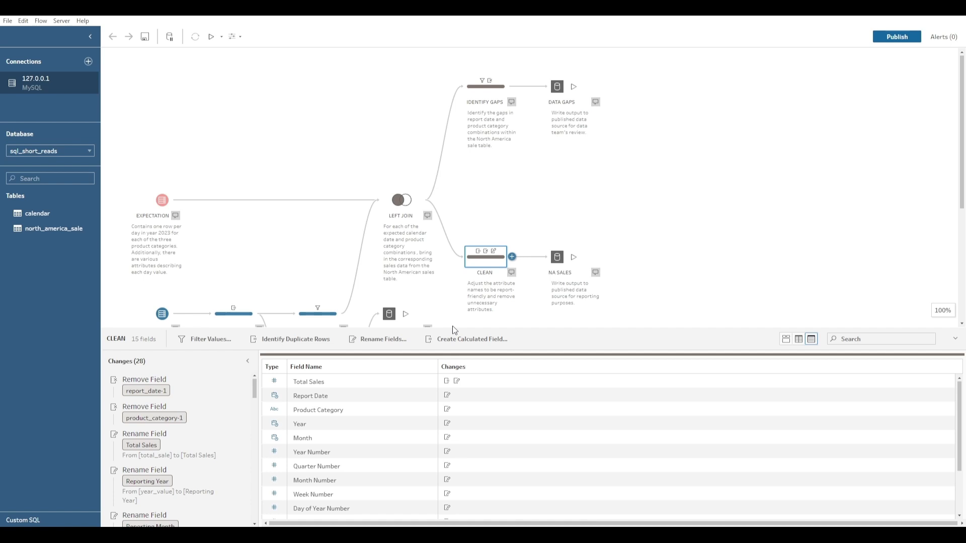
drag(514, 328, 514, 310)
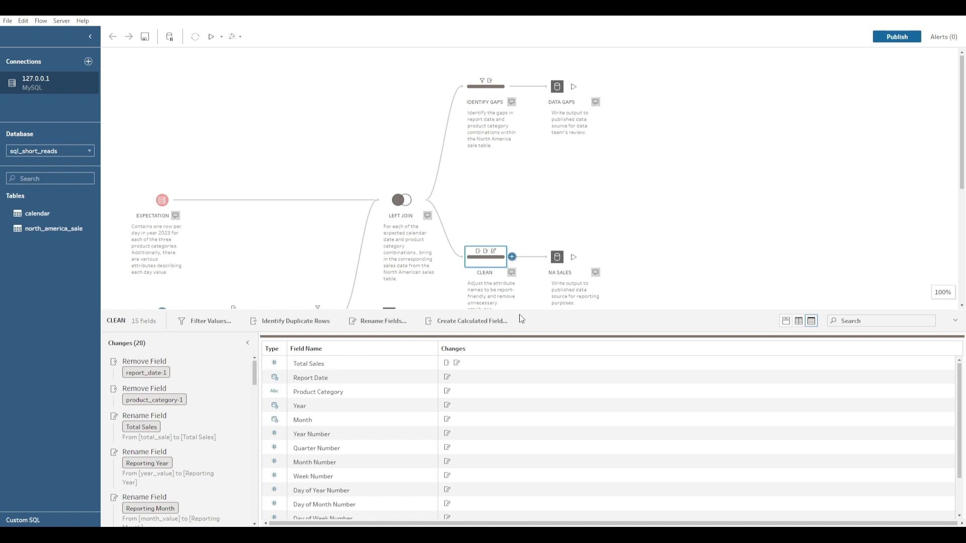
scroll(150, 405, down, 5)
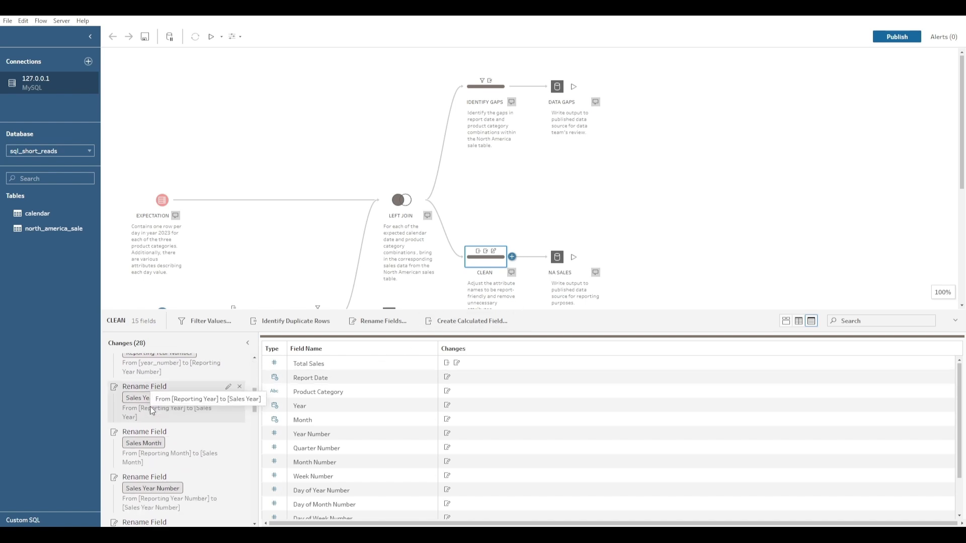
scroll(150, 406, down, 10)
scroll(151, 412, down, 5)
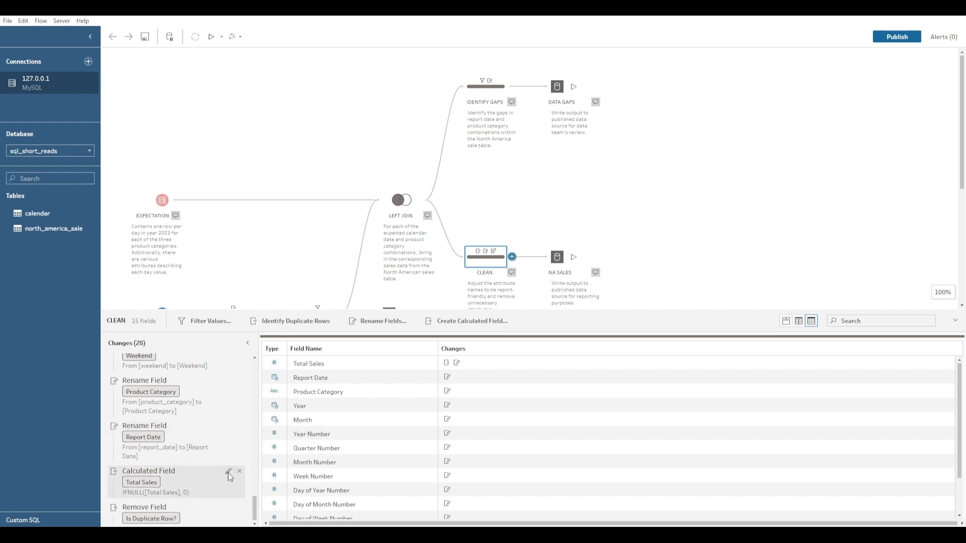
Inspect the CLEAN step's Total Sales calculation IFNULL([Total Sales], 0), highlighting the replacement value, and close it without changes
click(229, 472)
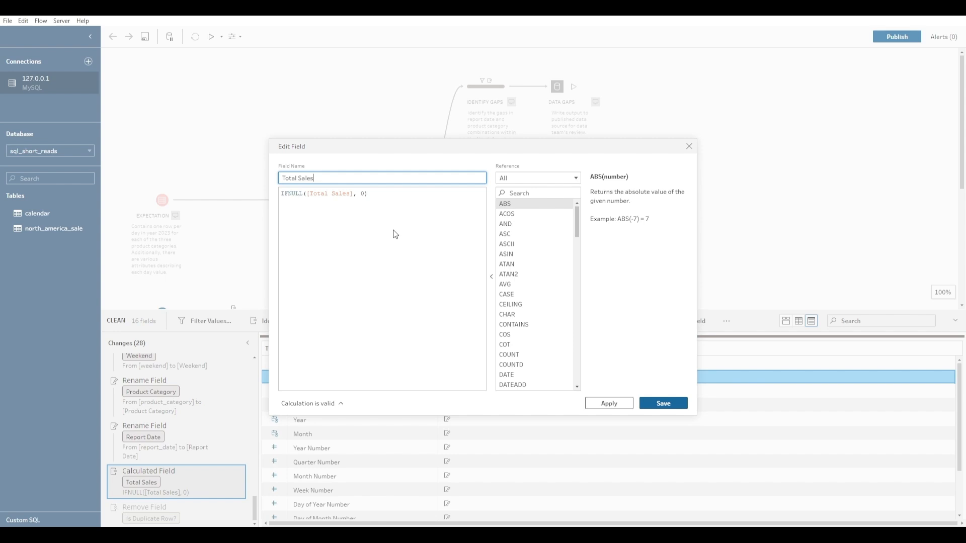
double_click(362, 194)
drag(356, 194, 363, 193)
click(377, 197)
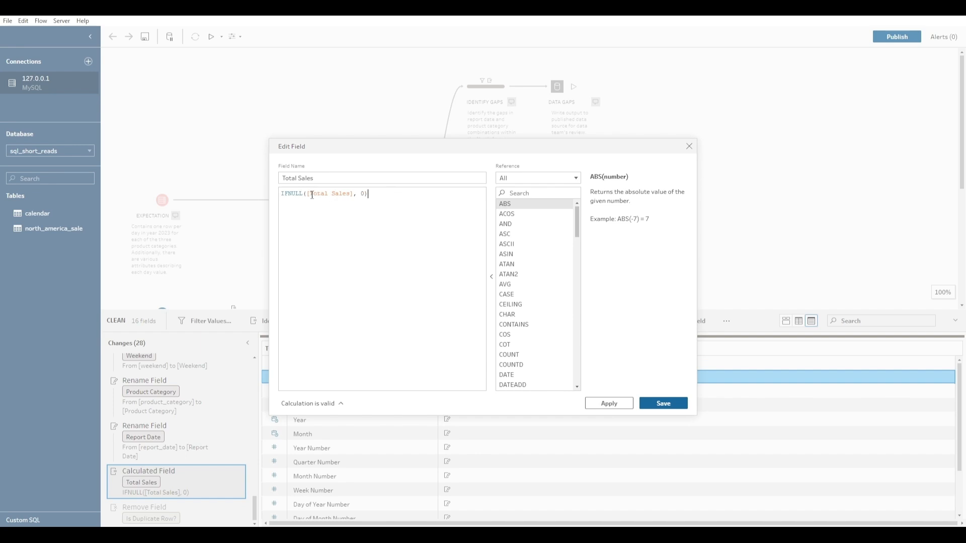
double_click(359, 195)
click(383, 195)
click(688, 147)
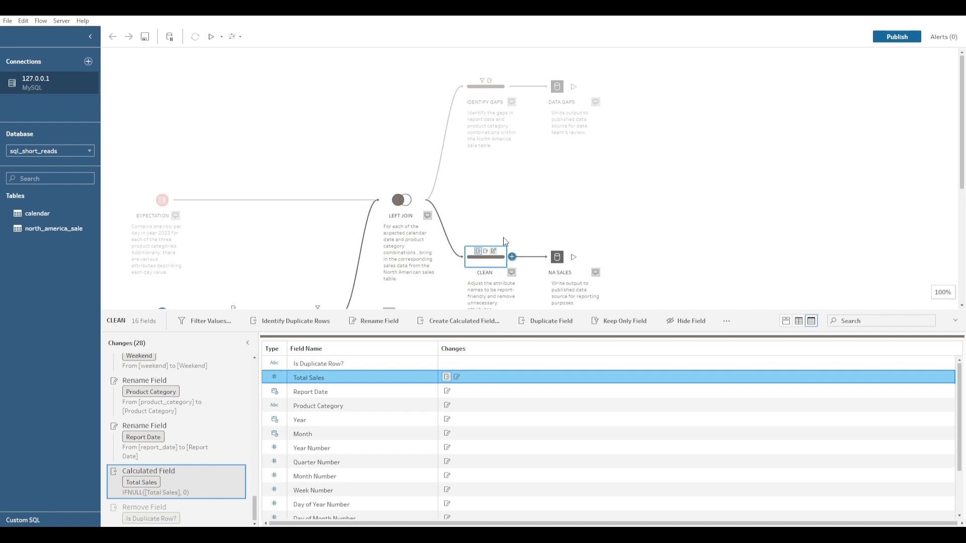
Open the NA SALES output with enlarged details, preview its data rows and return to the full flow
click(557, 259)
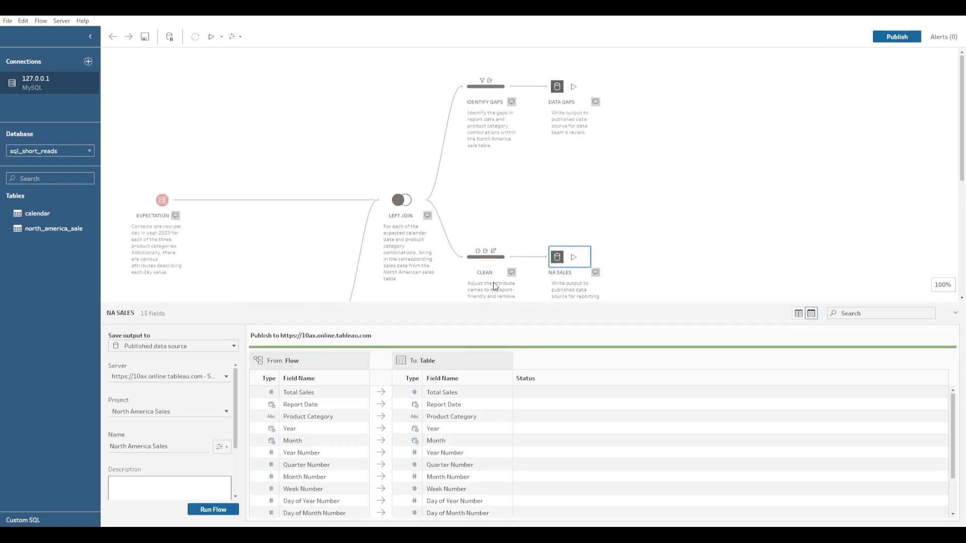
drag(507, 308, 538, 126)
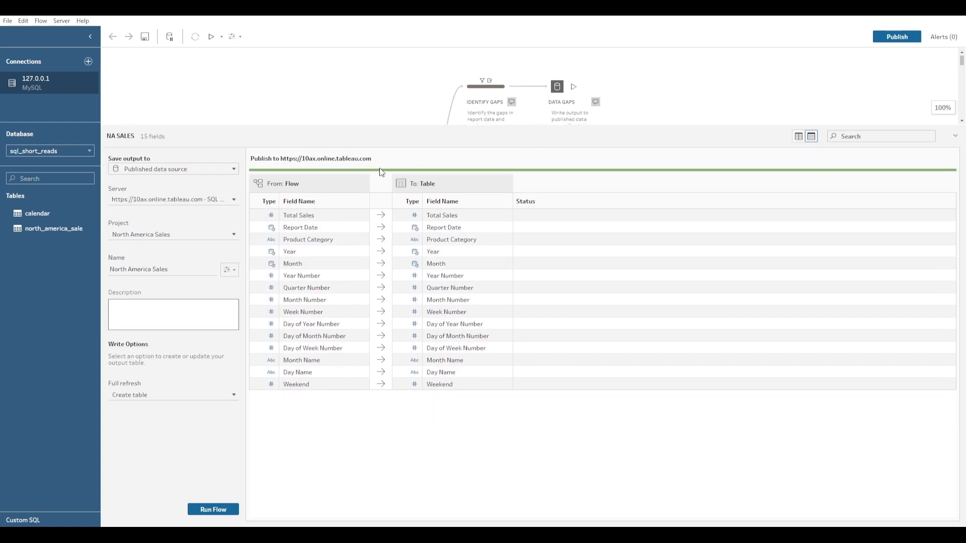
click(798, 137)
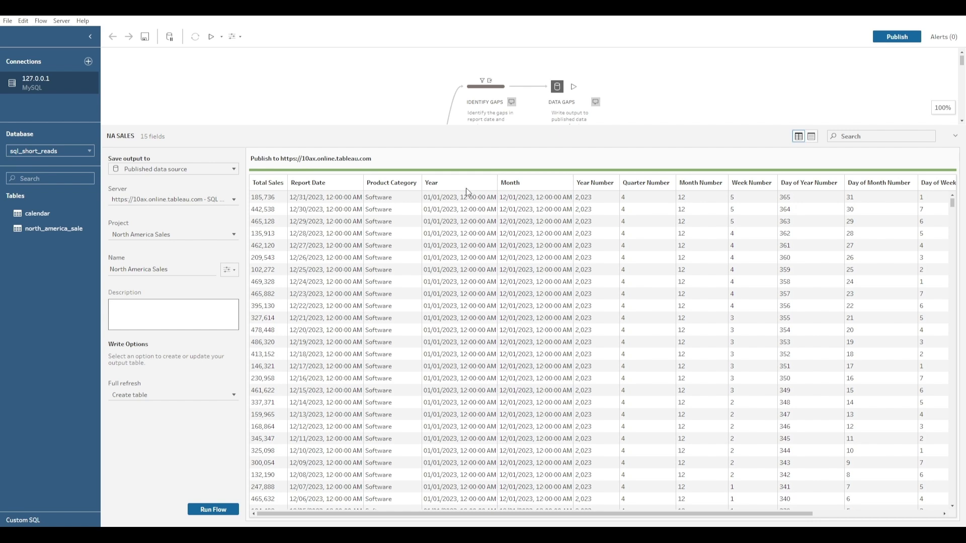
click(435, 109)
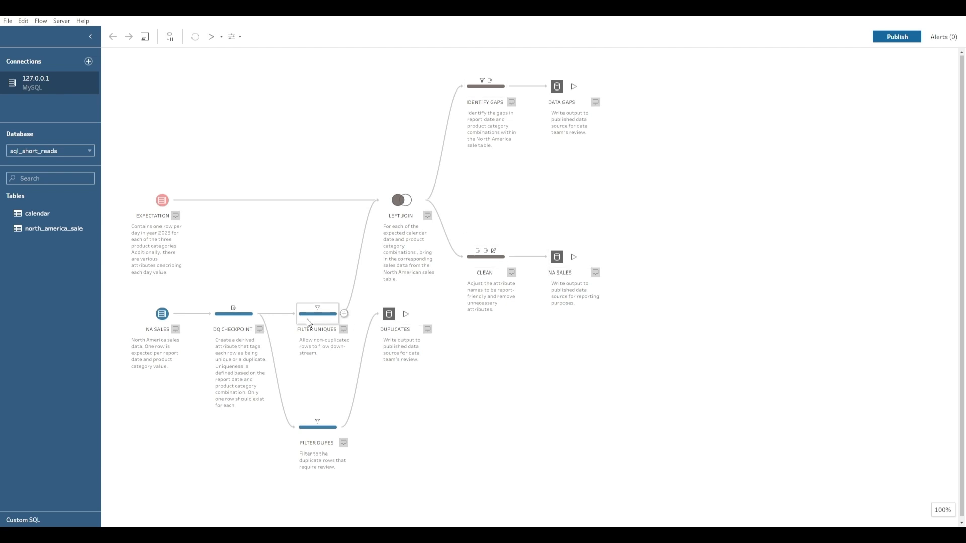
Reopen the NA SALES output, examine its data columns from Total Sales across to Weekend, and close the details
click(555, 262)
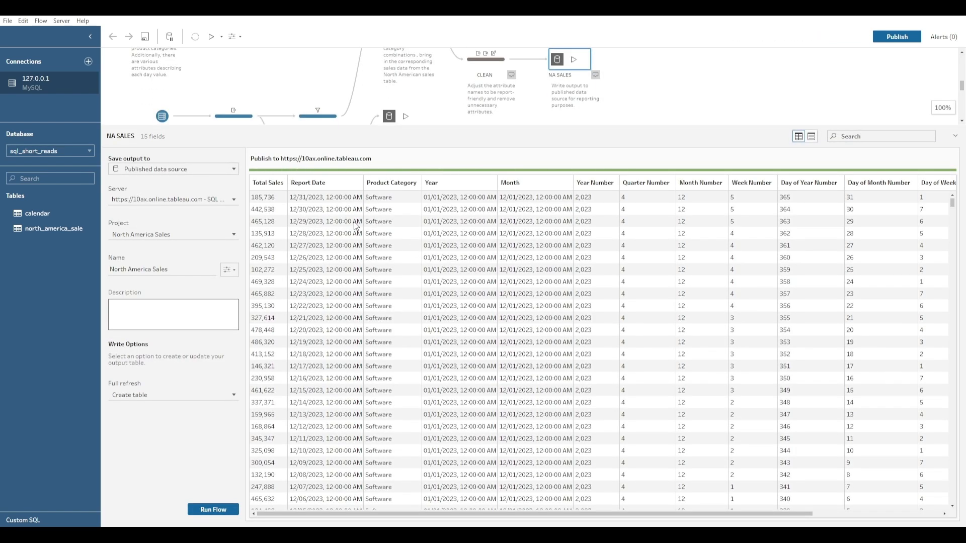
mouse_move(627, 514)
mouse_down()
mouse_move(645, 515)
mouse_move(623, 515)
mouse_up()
scroll(669, 518, right, 3)
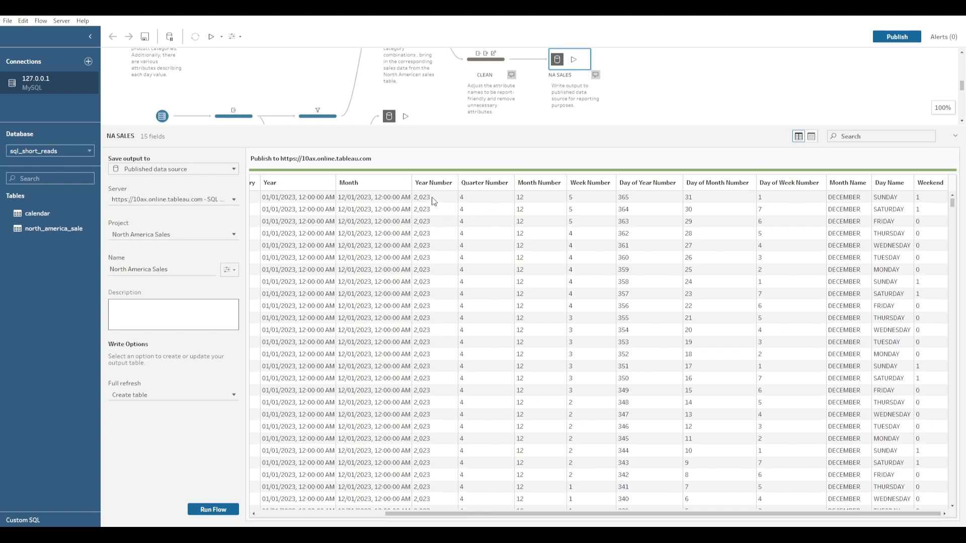
mouse_move(597, 514)
mouse_down()
mouse_move(548, 514)
mouse_move(606, 512)
mouse_up()
drag(550, 516, 297, 257)
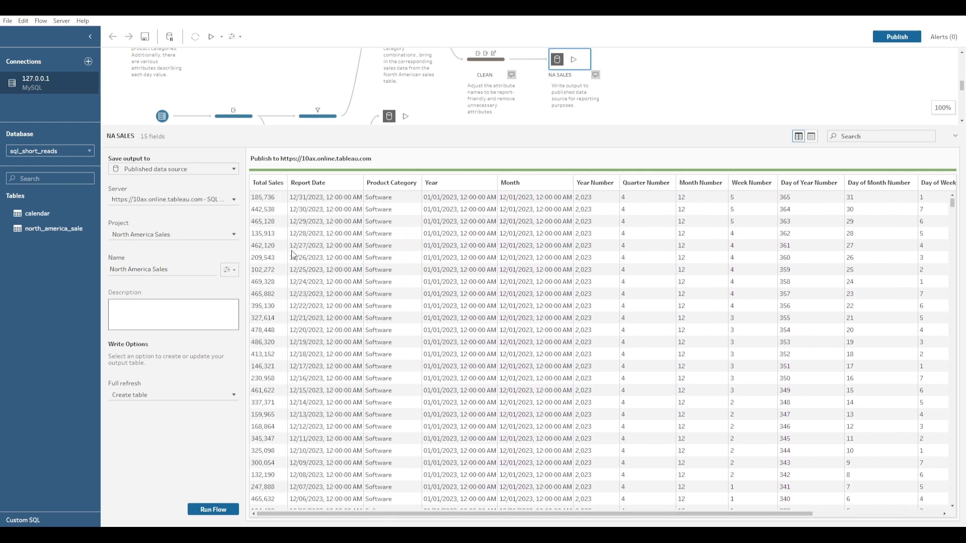
drag(498, 520, 626, 518)
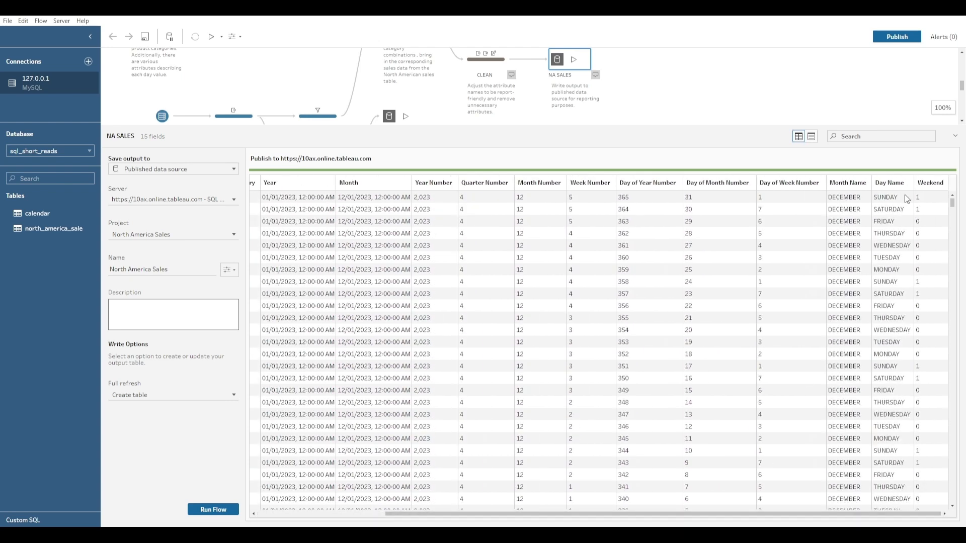
click(447, 108)
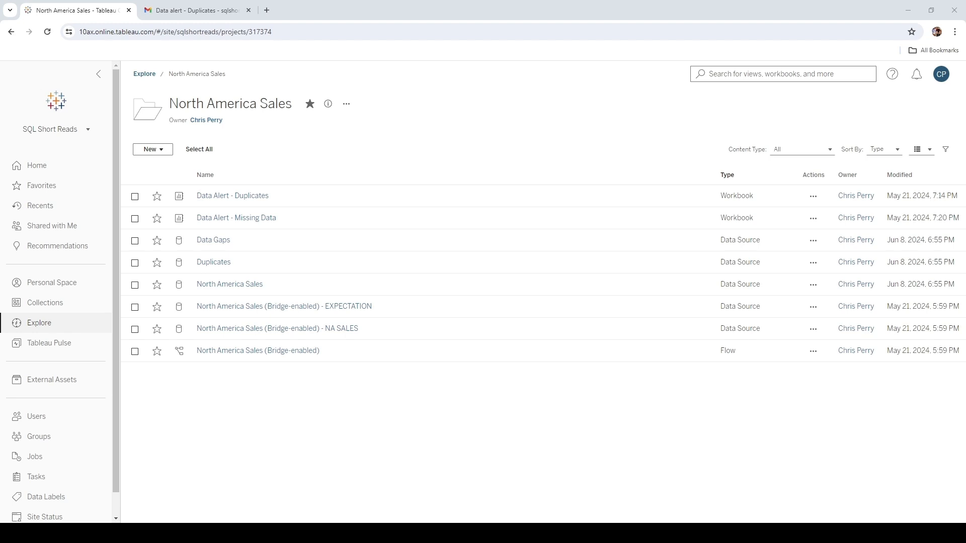
Switch to the North America Sales project on Tableau Cloud and open the North America Sales (Bridge-enabled) flow
drag(170, 104, 292, 108)
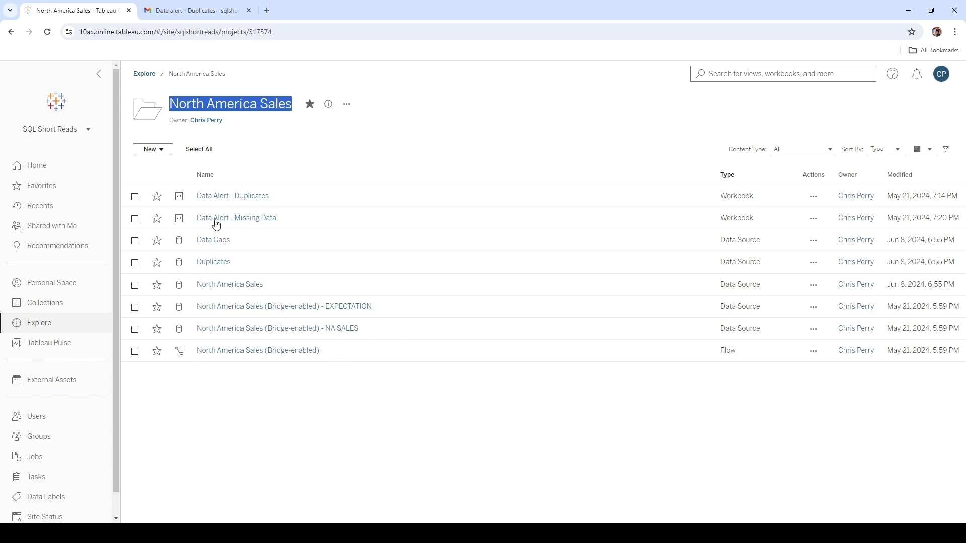
click(223, 352)
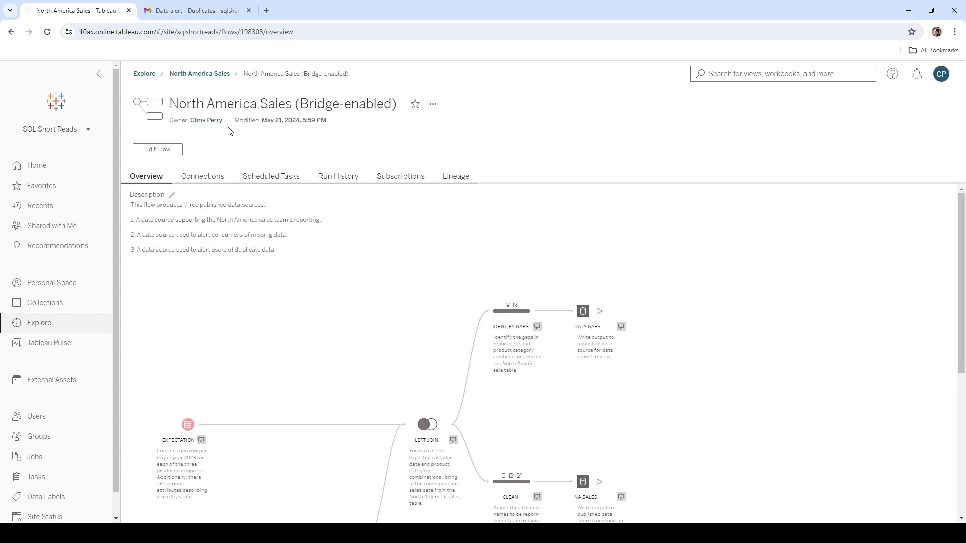
Review the published flow's diagram on its overview page, from the inputs through to the three outputs
scroll(280, 262, down, 2)
scroll(279, 262, down, 3)
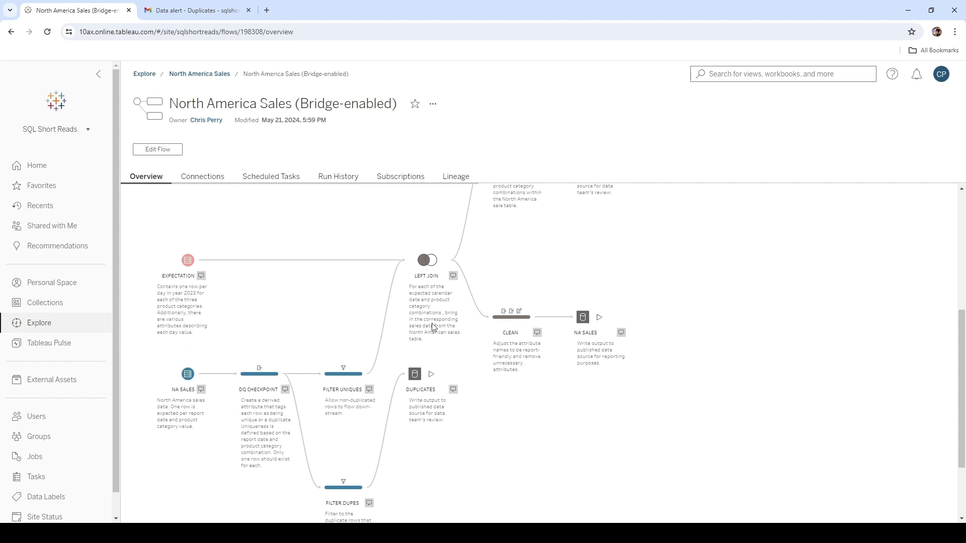
scroll(362, 338, up, 1)
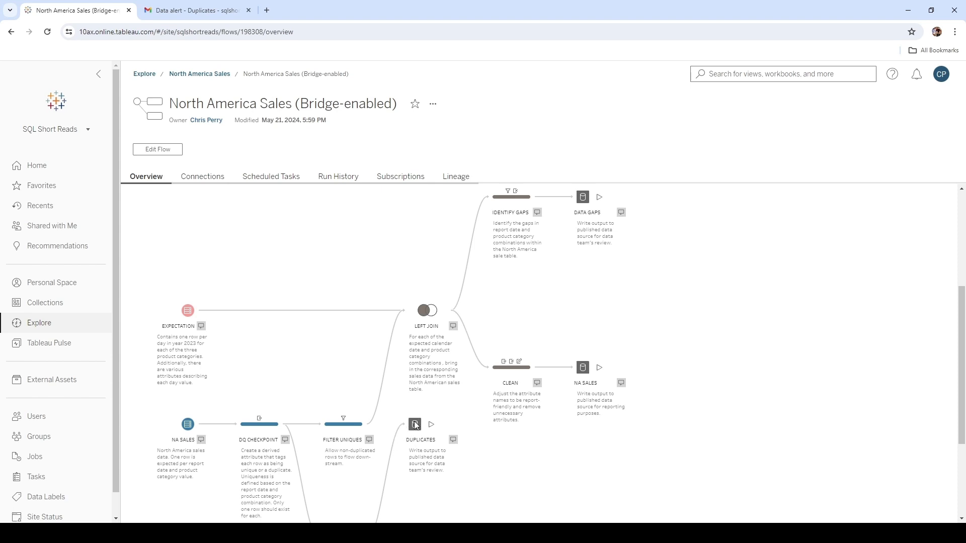
scroll(491, 333, up, 1)
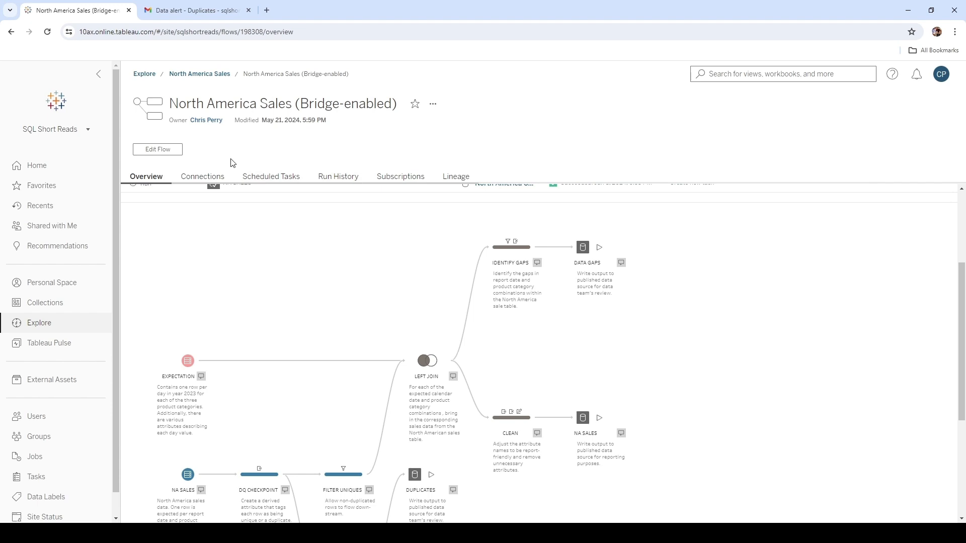
Return to the North America Sales project and open the Data Alert - Duplicates view from its workbook
click(220, 75)
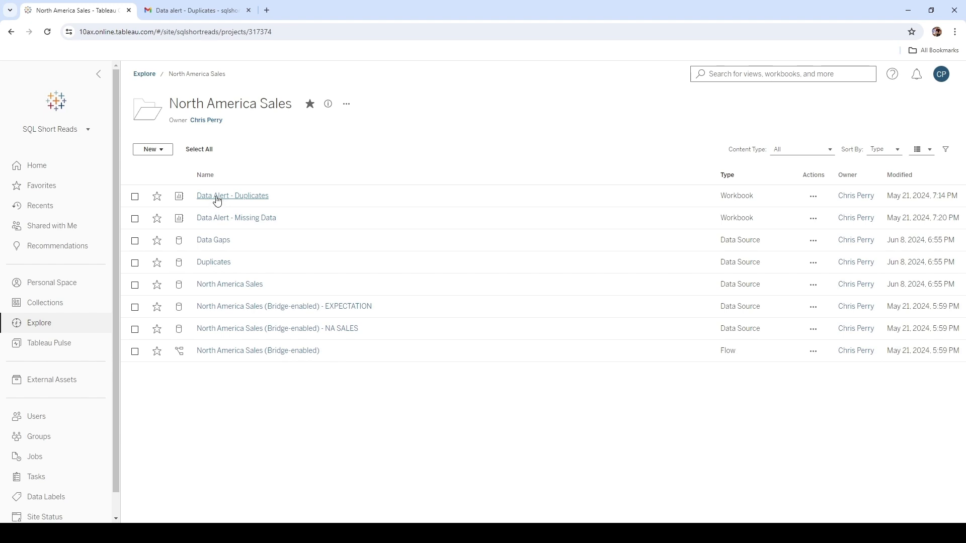
click(217, 199)
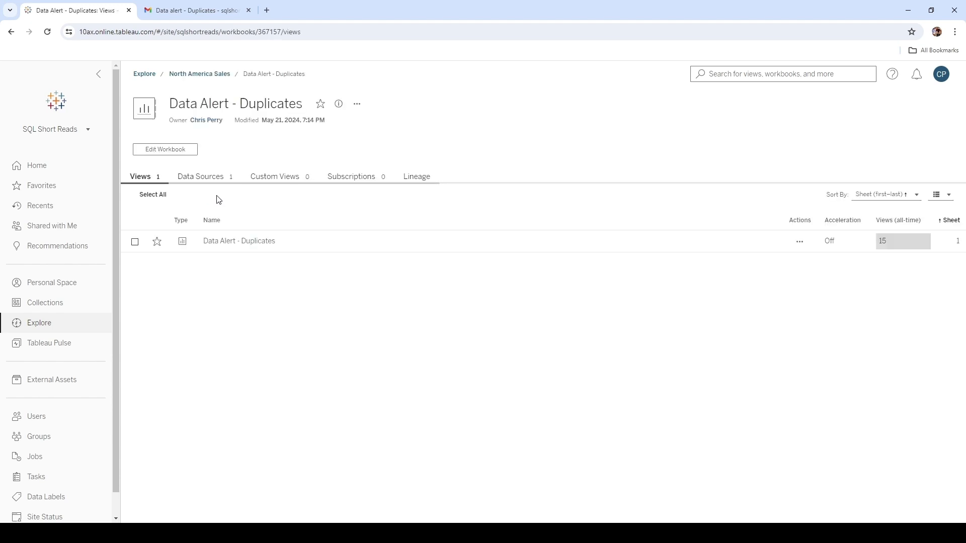
click(237, 242)
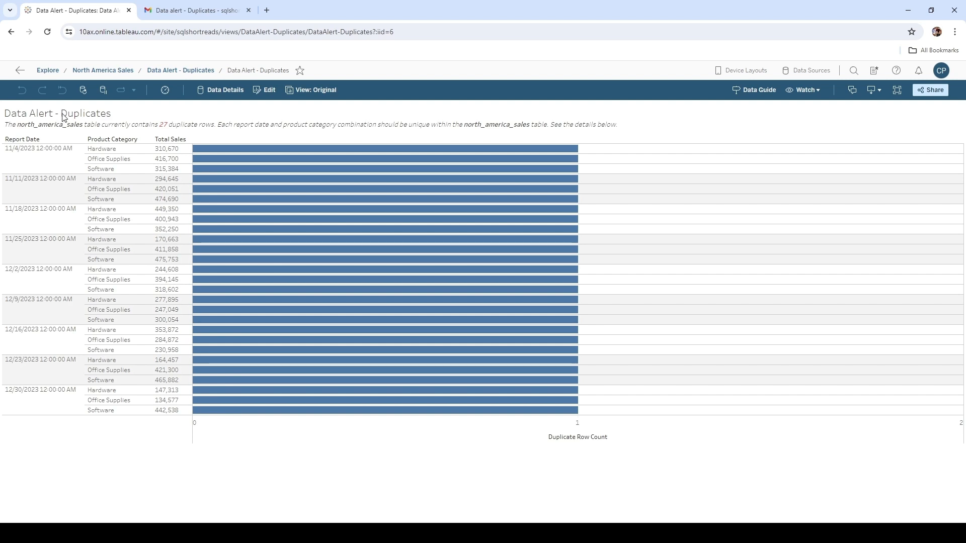
Examine the Duplicates view's description, highlighting the duplicate-row statement, the uniqueness rule and the row count
drag(63, 115, 113, 117)
drag(6, 126, 221, 131)
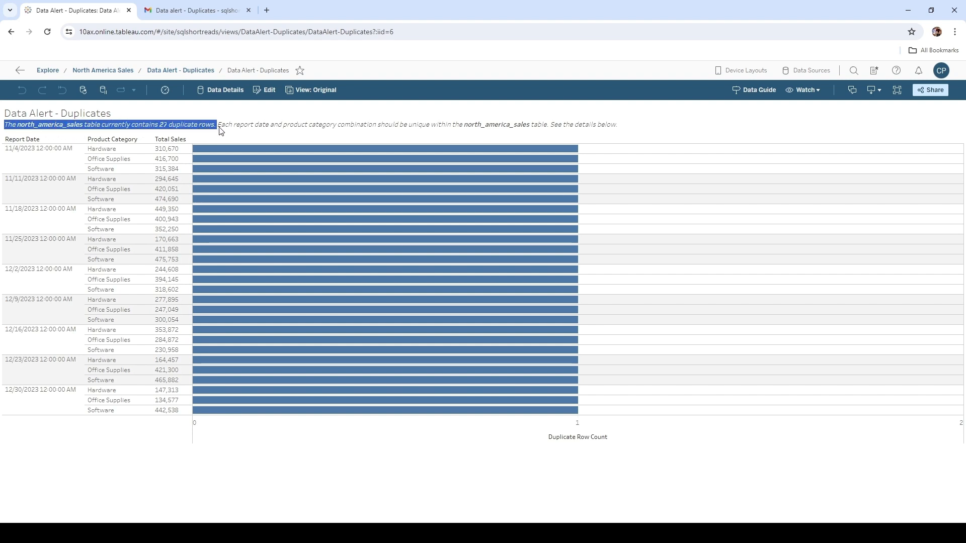
click(221, 127)
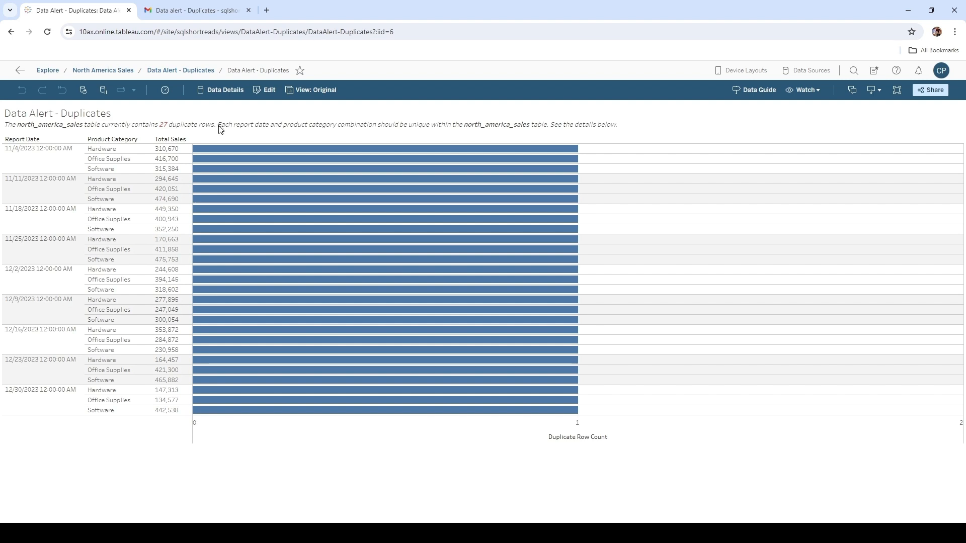
drag(217, 126, 550, 129)
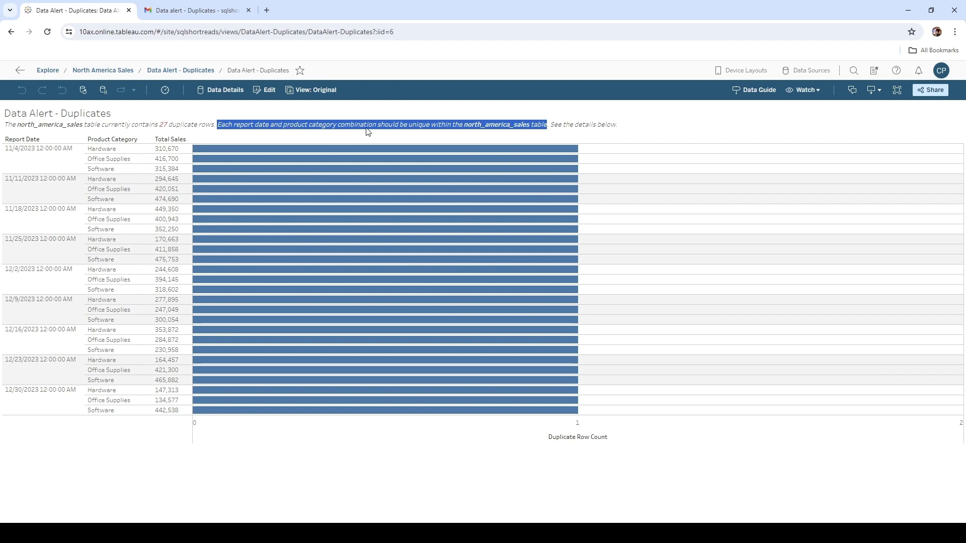
click(552, 129)
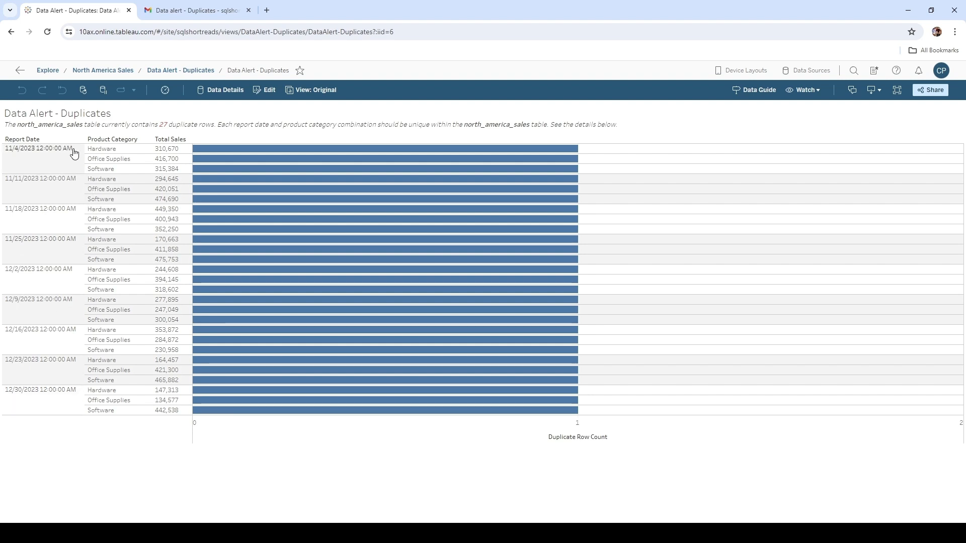
double_click(164, 126)
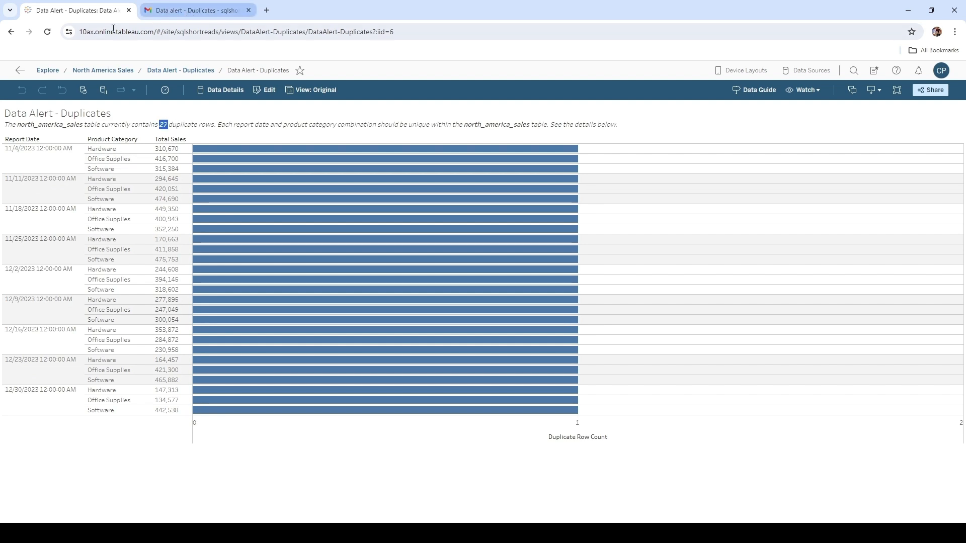
Go back to the North America Sales project and open the Data Alert - Missing Data view from its workbook
click(191, 72)
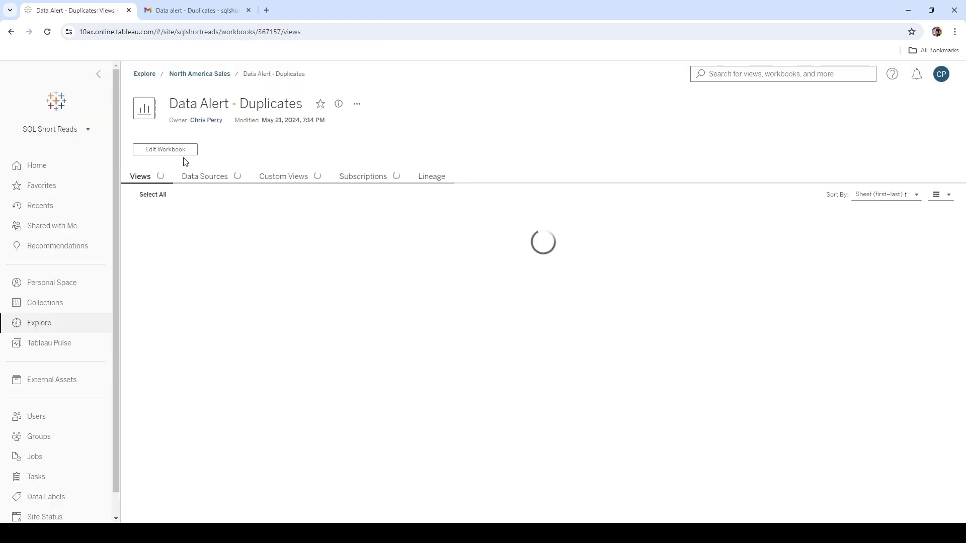
click(206, 75)
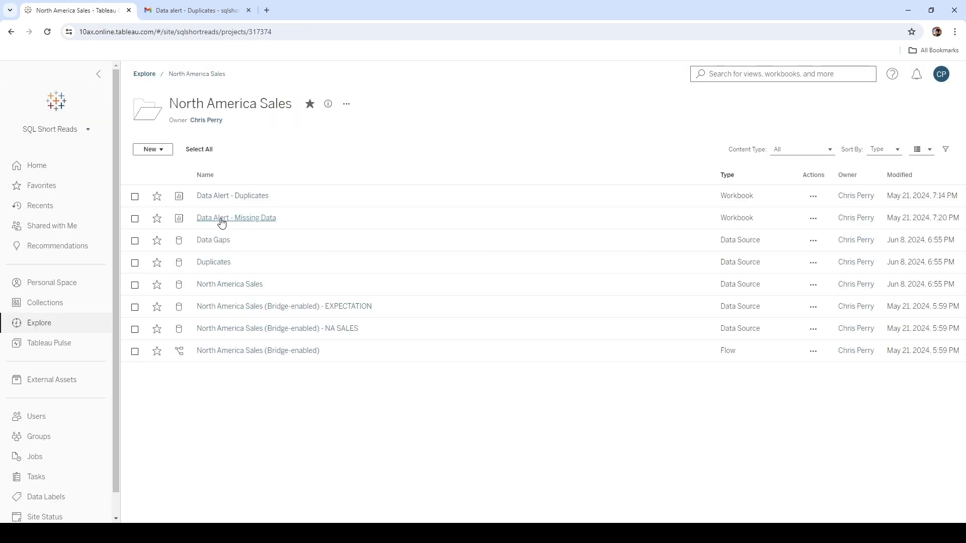
click(236, 218)
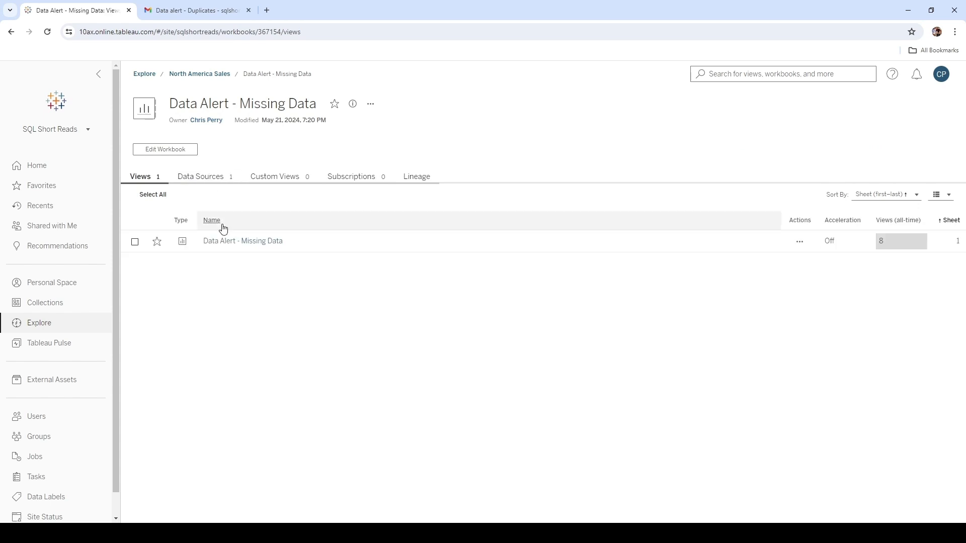
click(241, 242)
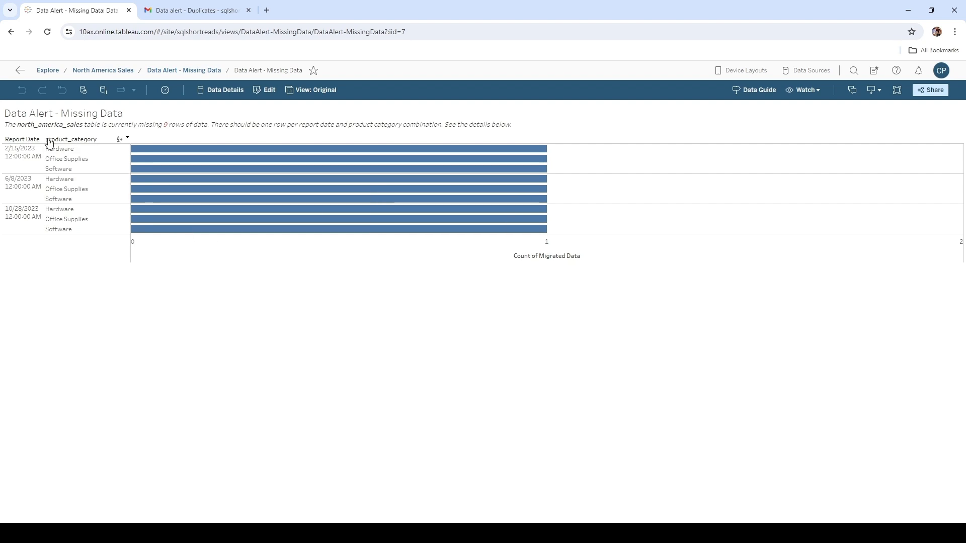
Examine the Missing Data view's description, highlighting the rule of one row per report date and product category combination
drag(7, 127, 447, 129)
click(216, 129)
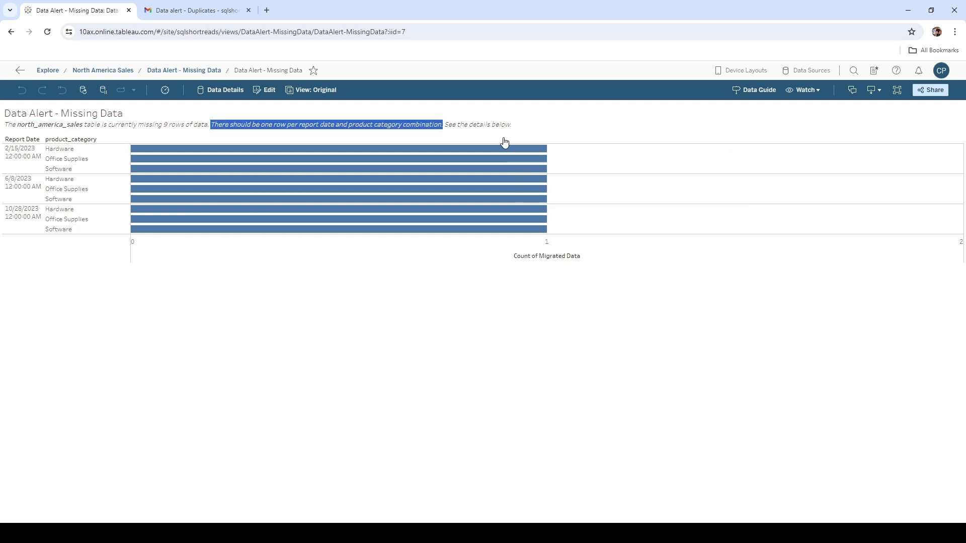
click(464, 129)
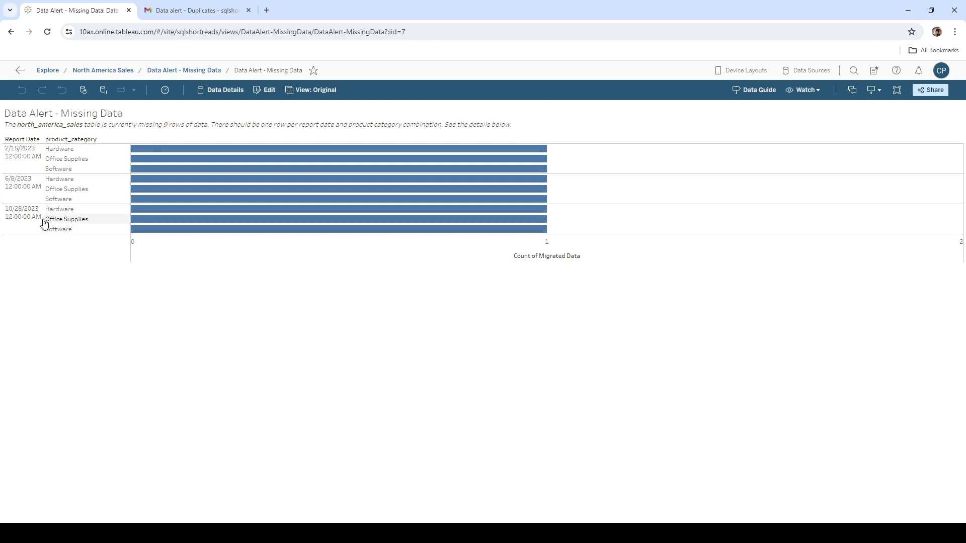
Return to the Missing Data workbook page, recheck its view and go back to the workbook page
click(181, 73)
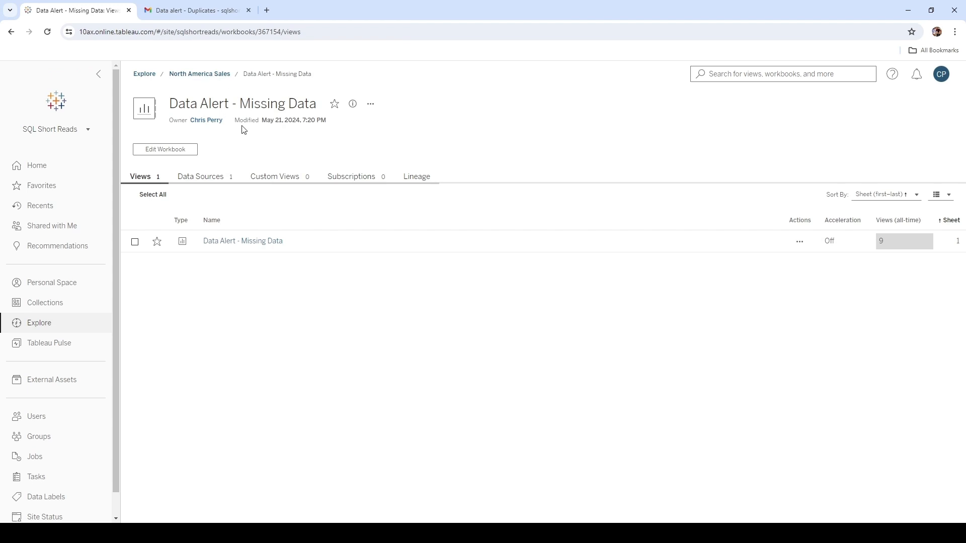
click(224, 243)
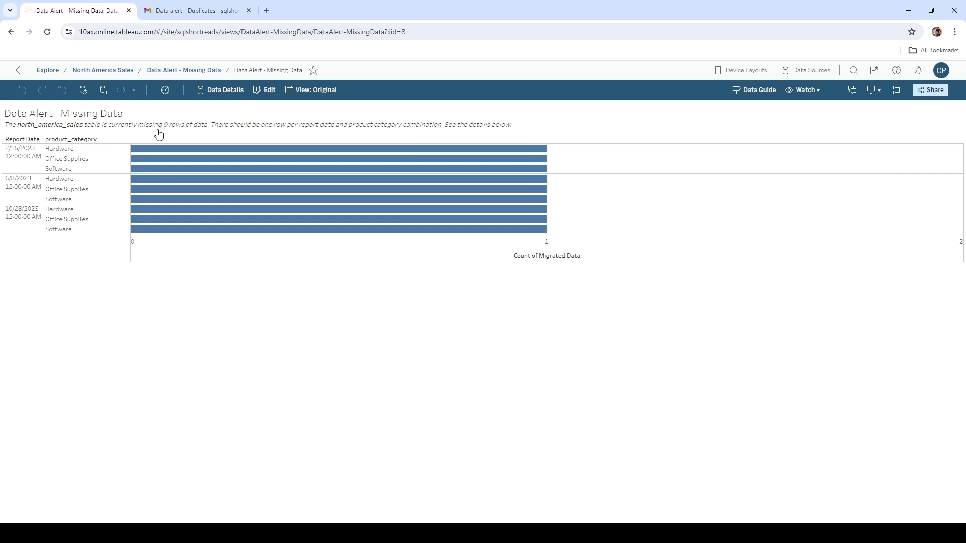
click(186, 71)
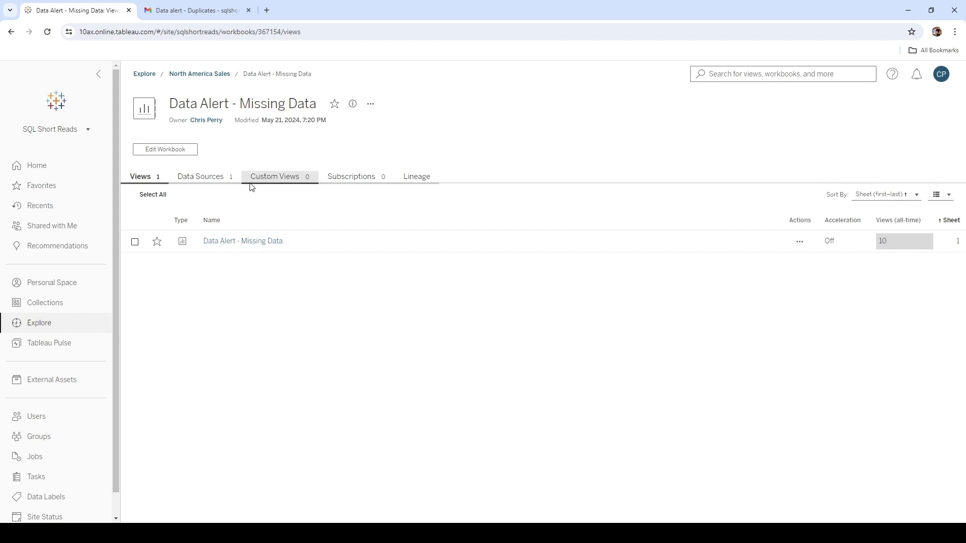
Switch to Gmail and examine the Data alert - Duplicates email, highlighting its subject and reviewing the embedded chart
click(173, 11)
scroll(259, 237, down, 1)
scroll(259, 237, up, 1)
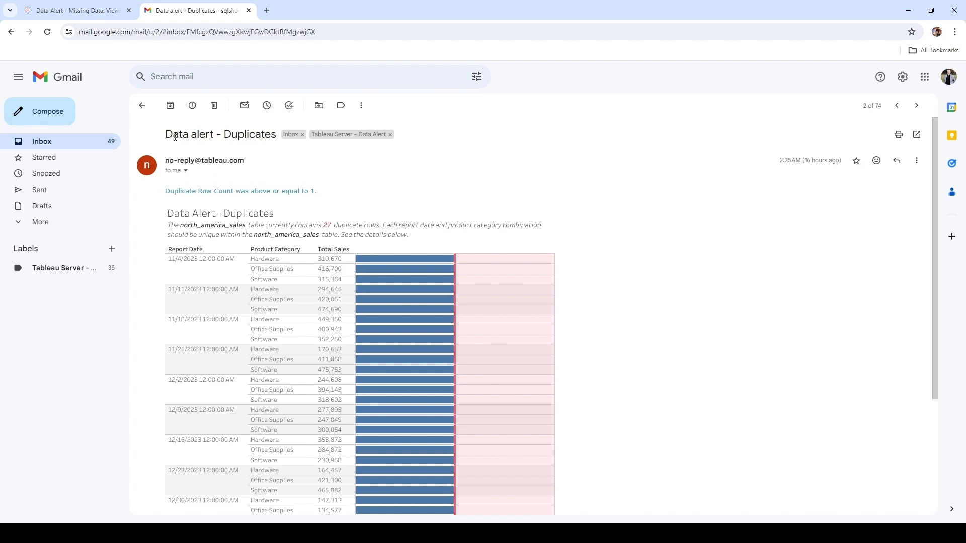
drag(166, 135, 268, 155)
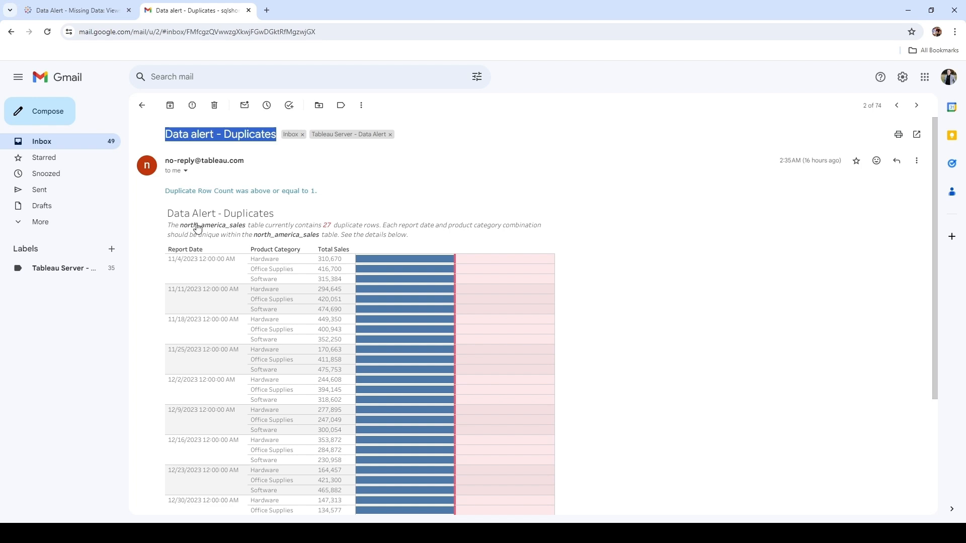
scroll(196, 224, down, 2)
scroll(196, 224, up, 2)
scroll(182, 226, down, 1)
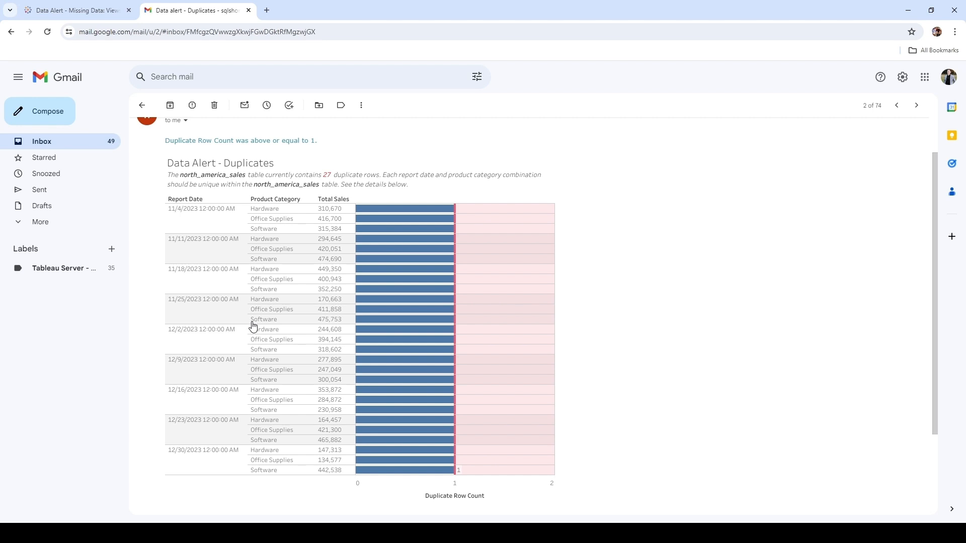
scroll(253, 326, up, 5)
Open the latest Data alert - Missing Data email from the inbox, highlight its subject and return to the inbox
click(142, 105)
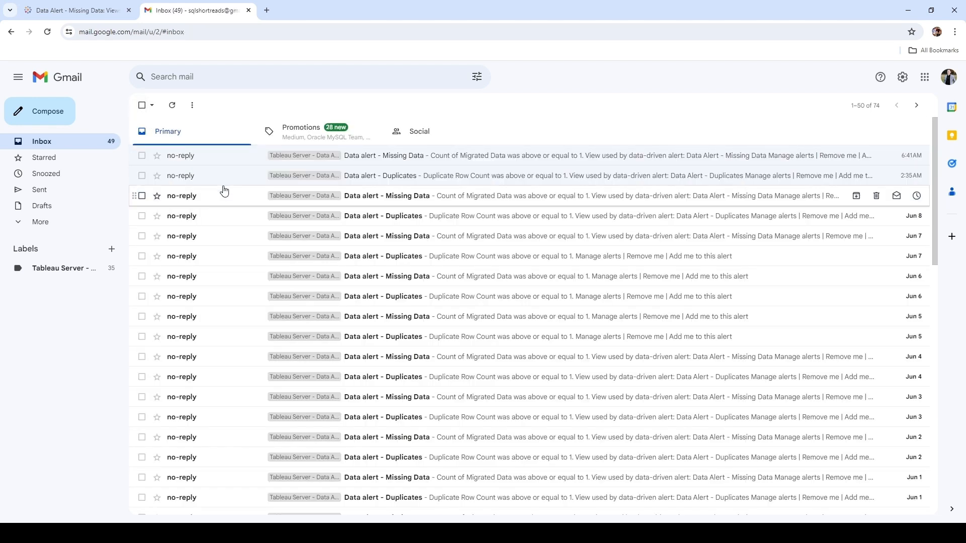
click(423, 155)
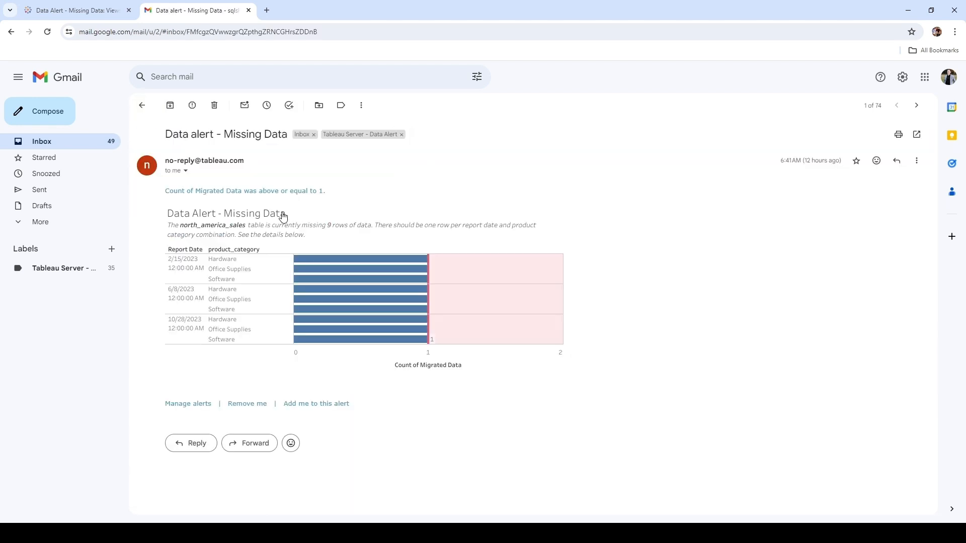
drag(166, 133, 288, 135)
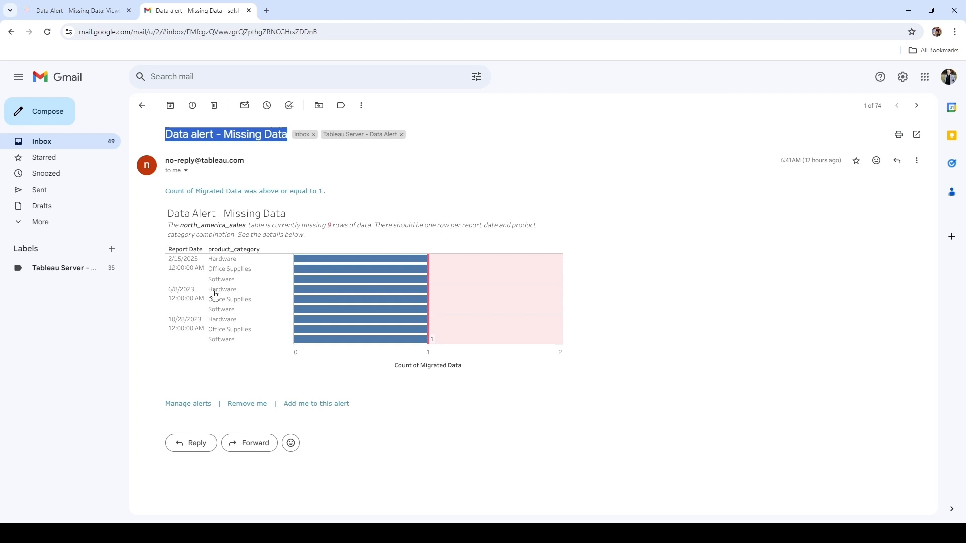
click(142, 106)
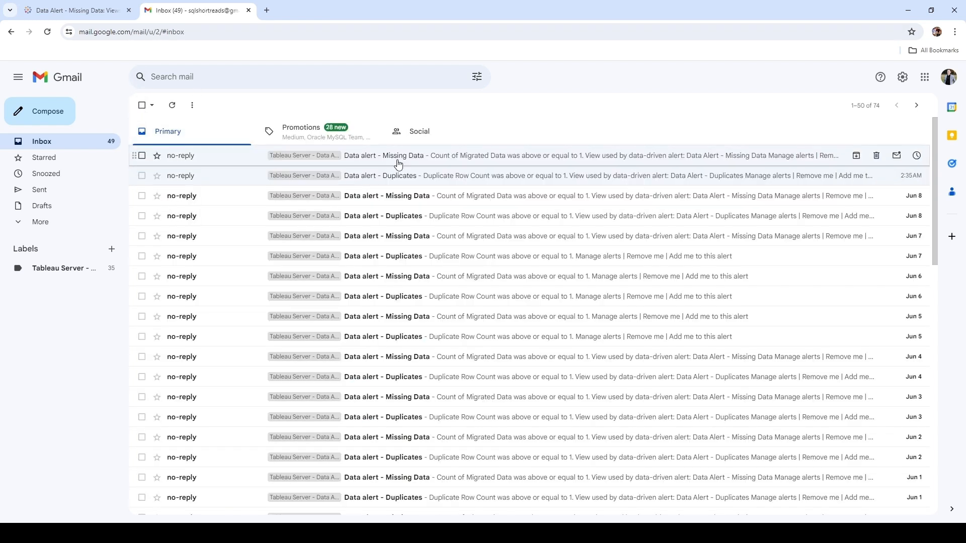
Switch back to Tableau Cloud, inspect the Data Alert - Missing Data view in web authoring and close the editor without changes
click(98, 14)
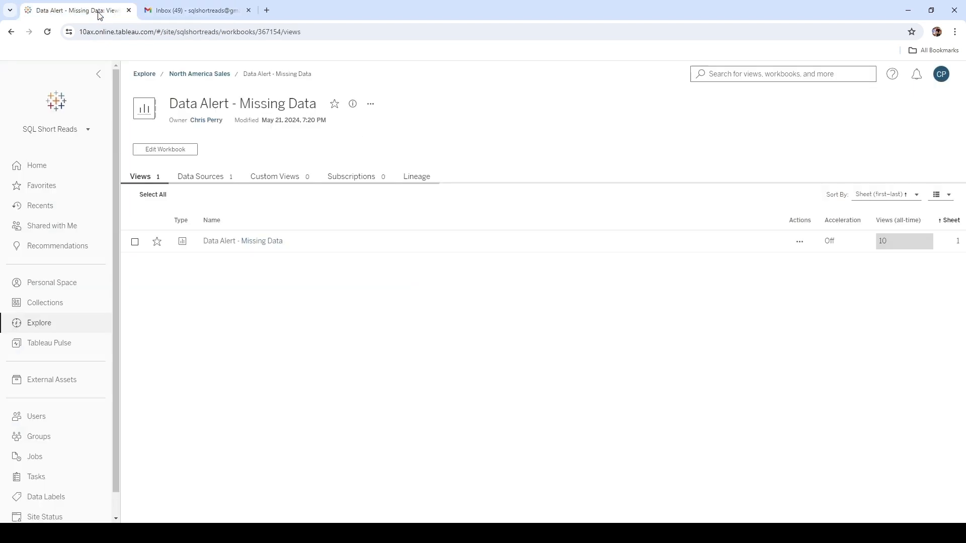
click(244, 243)
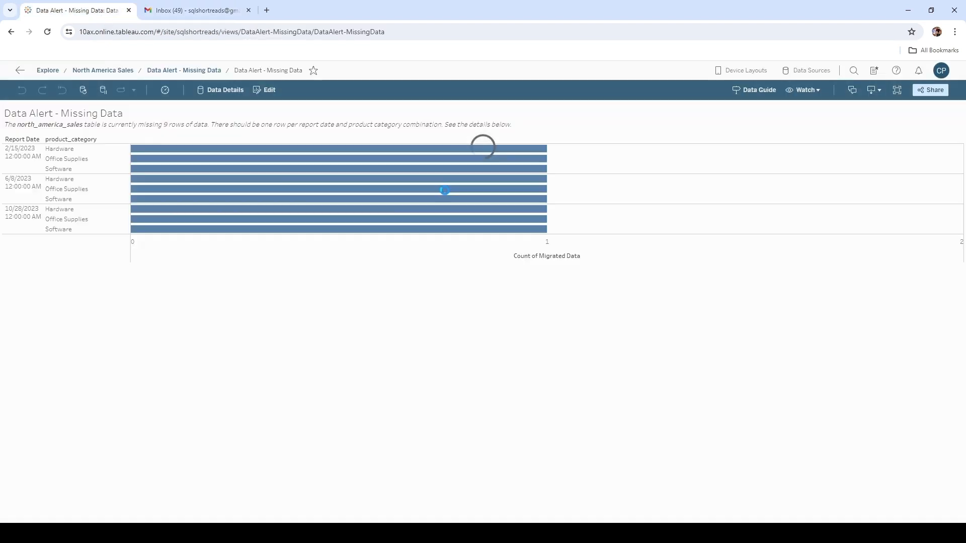
mouse_move(153, 166)
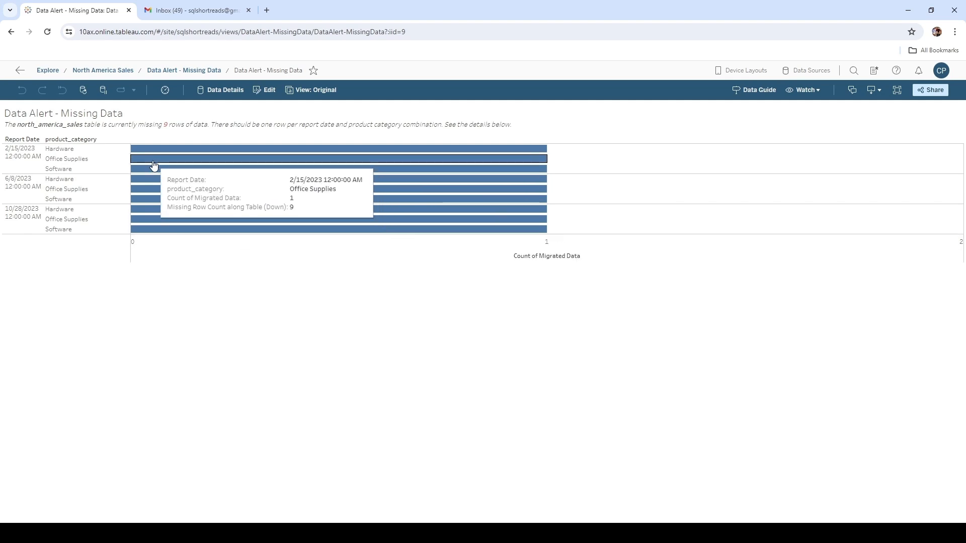
click(265, 95)
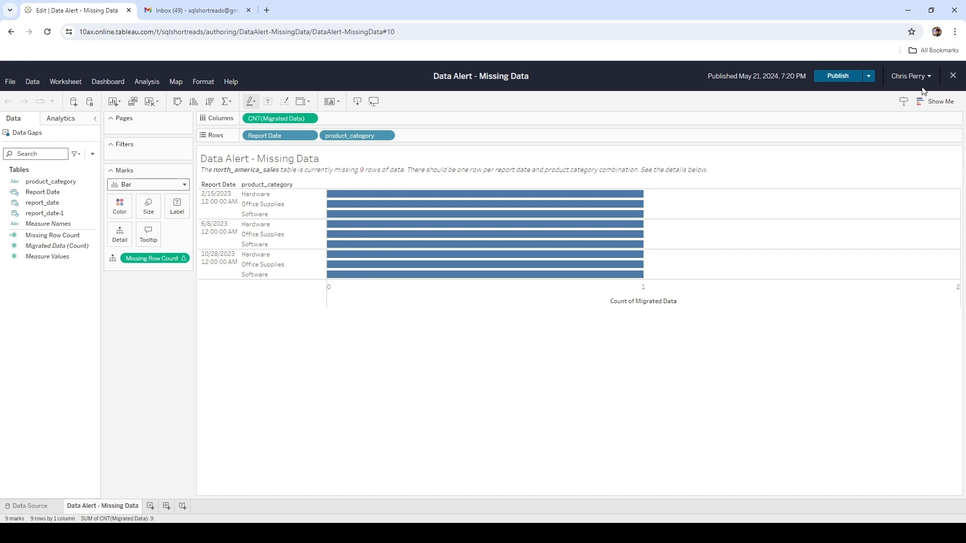
click(952, 78)
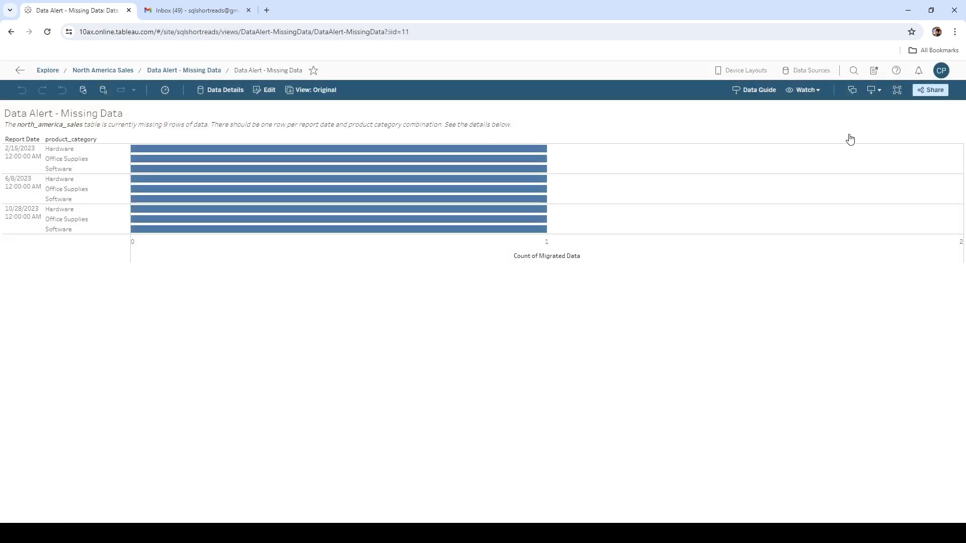
Show the alerts for the Missing Data view and start a new alert on the Count of Migrated Data axis
click(820, 94)
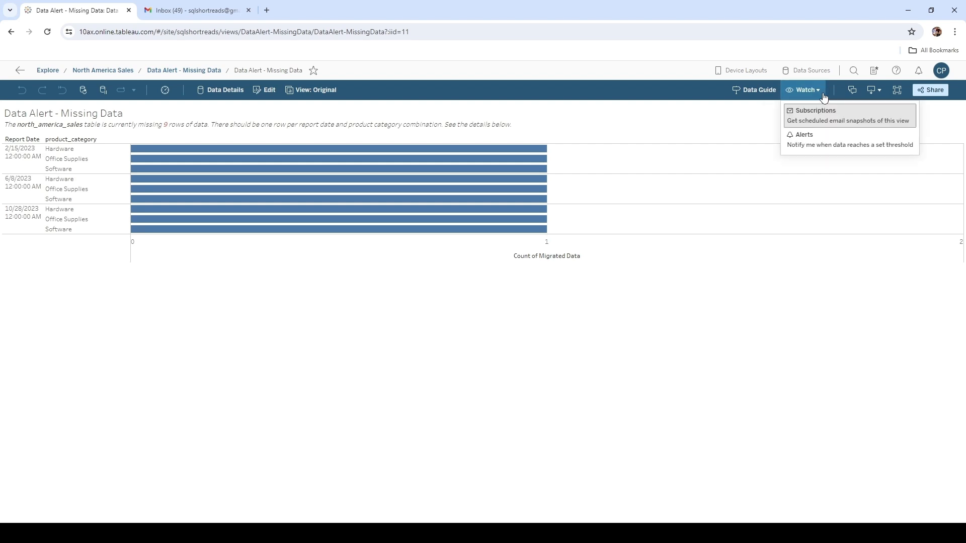
click(809, 146)
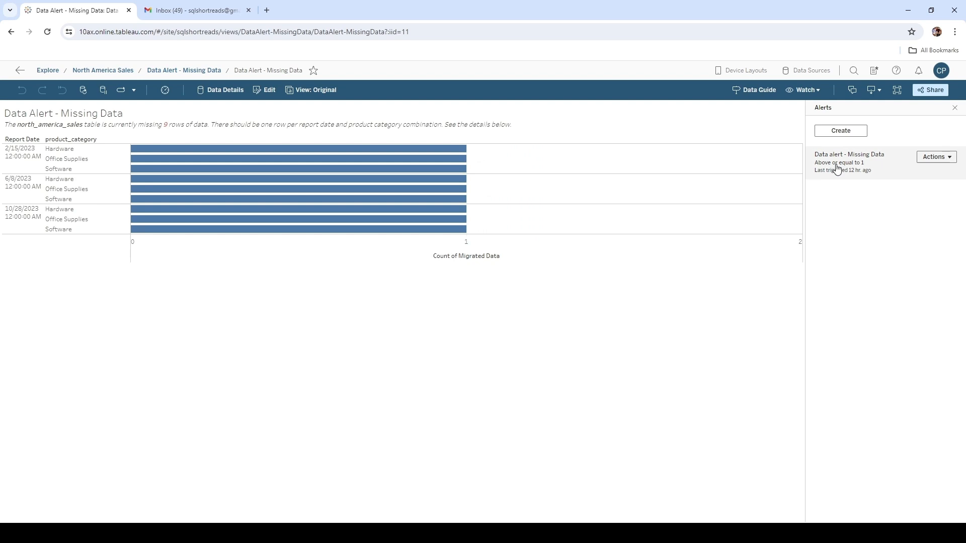
click(845, 131)
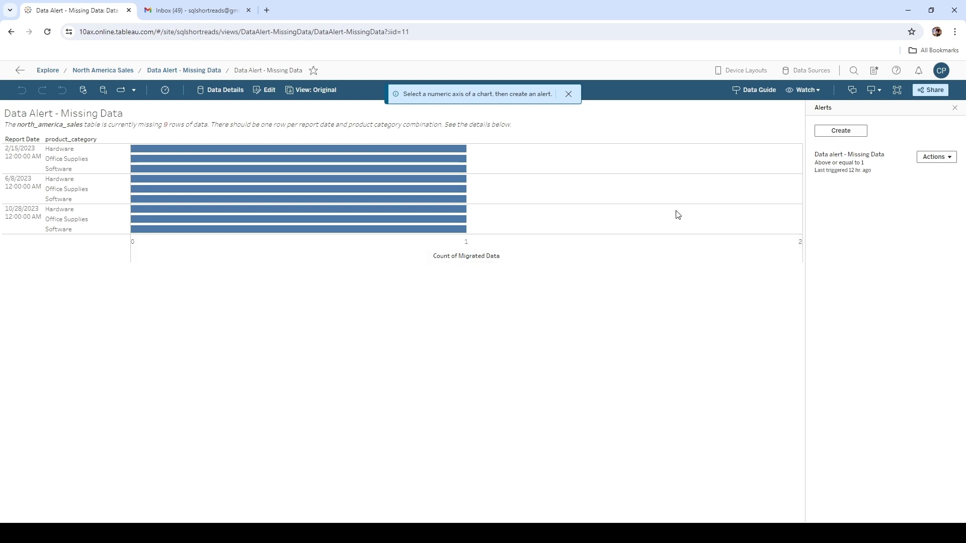
click(561, 253)
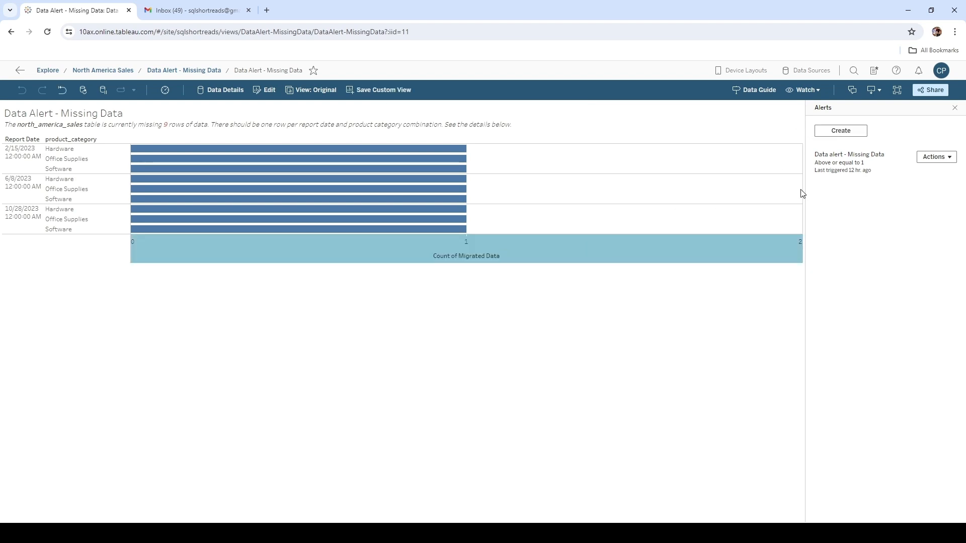
click(841, 130)
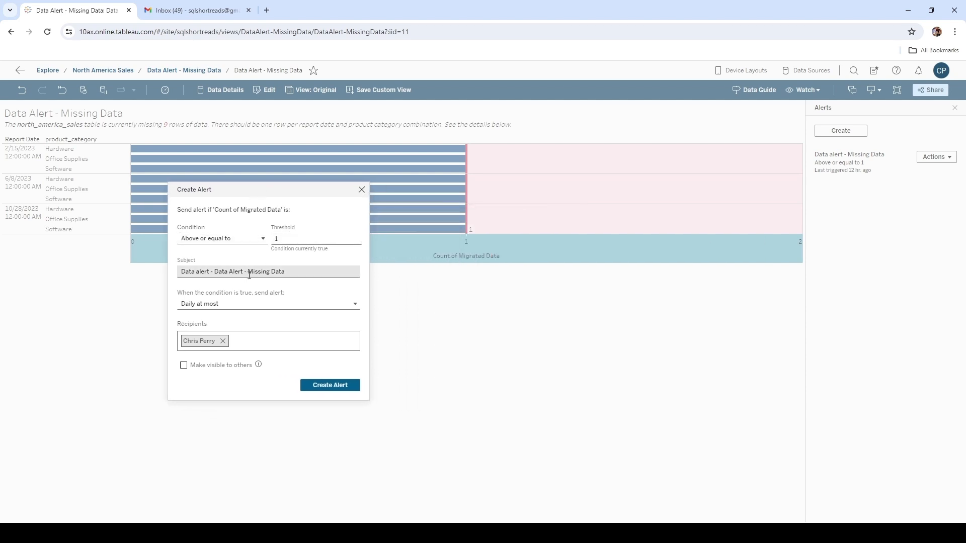
Change the new alert's subject to "Data Alert - Missing Data North America Sales Table", then discard the alert without creating it
drag(308, 271, 154, 280)
click(215, 271)
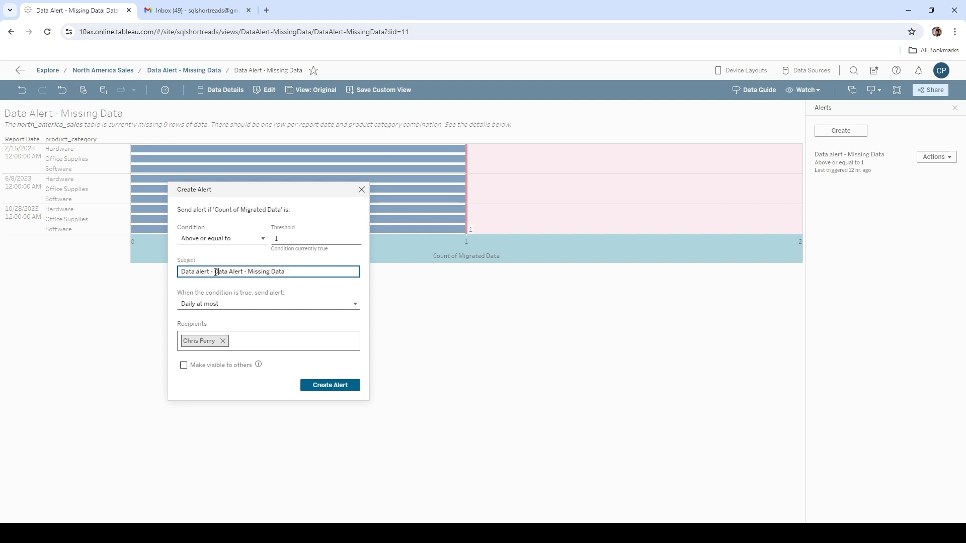
drag(215, 271, 163, 275)
key(BackSpace)
text(North America Sales Table)
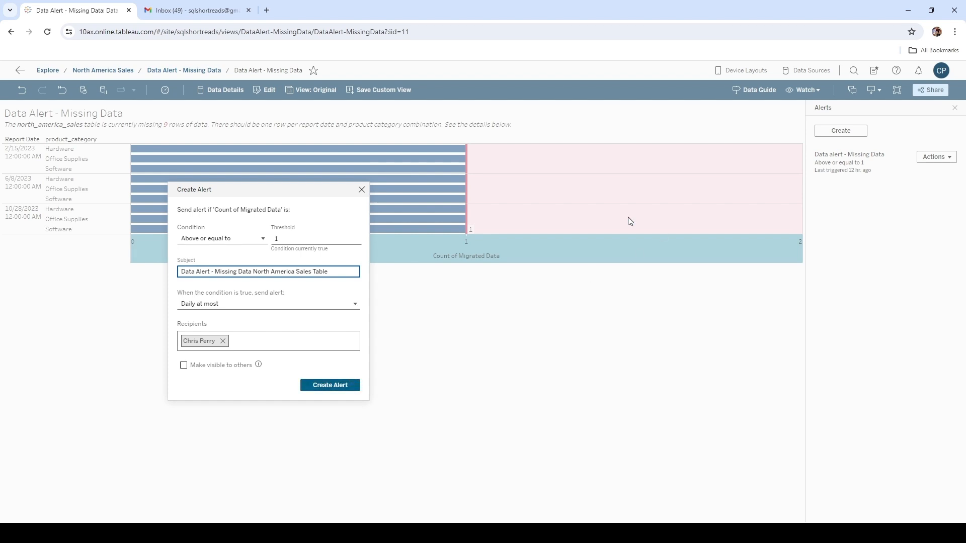
click(361, 189)
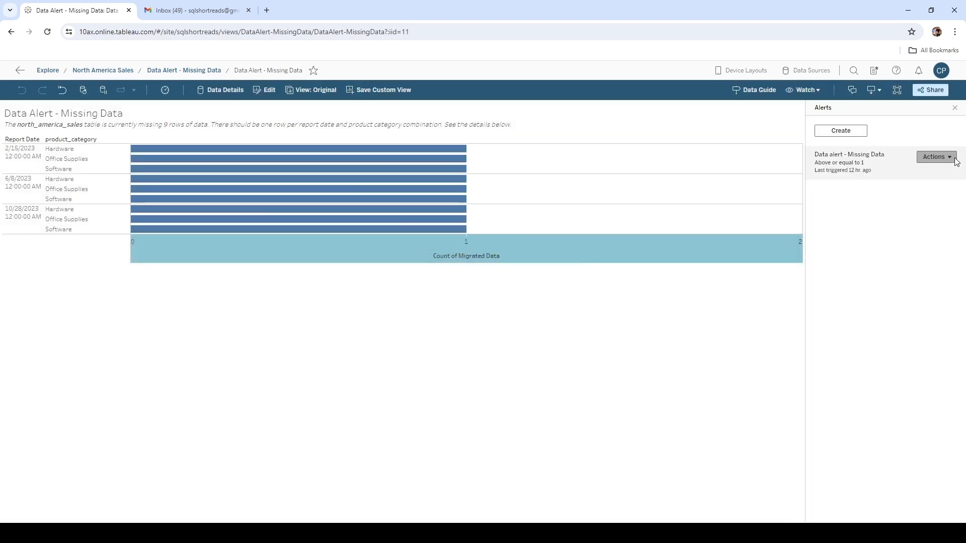
Open the existing Missing Data alert for editing, review its condition, threshold, frequency and recipients, and close it without changes
click(955, 159)
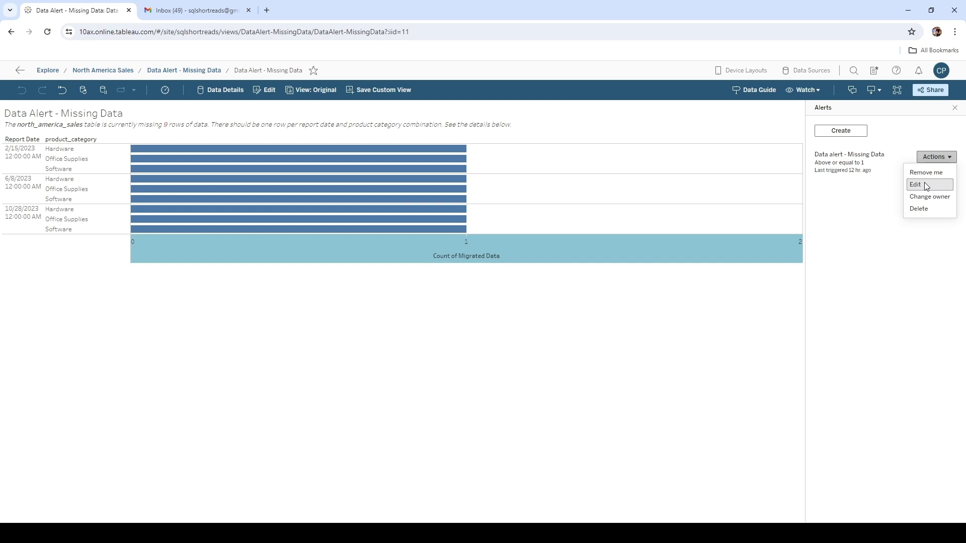
click(926, 185)
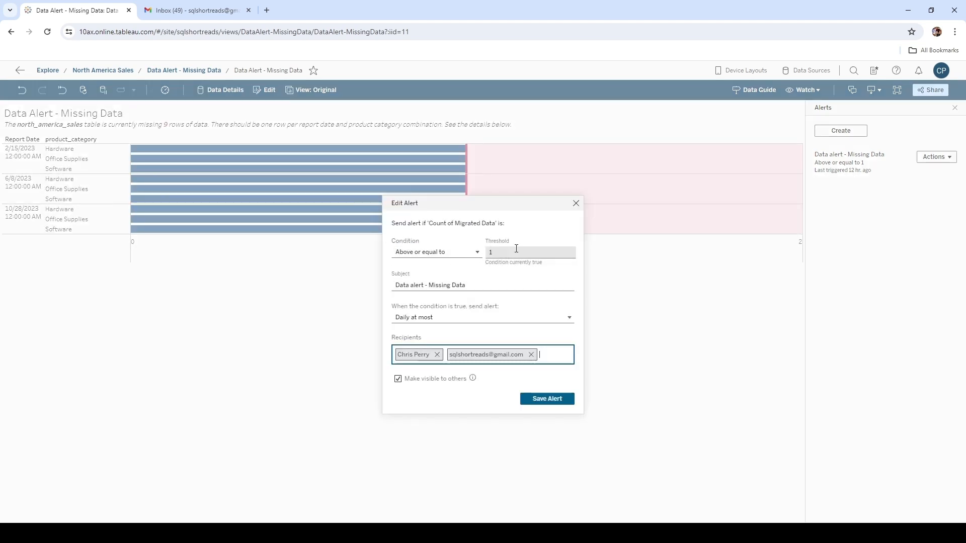
click(576, 203)
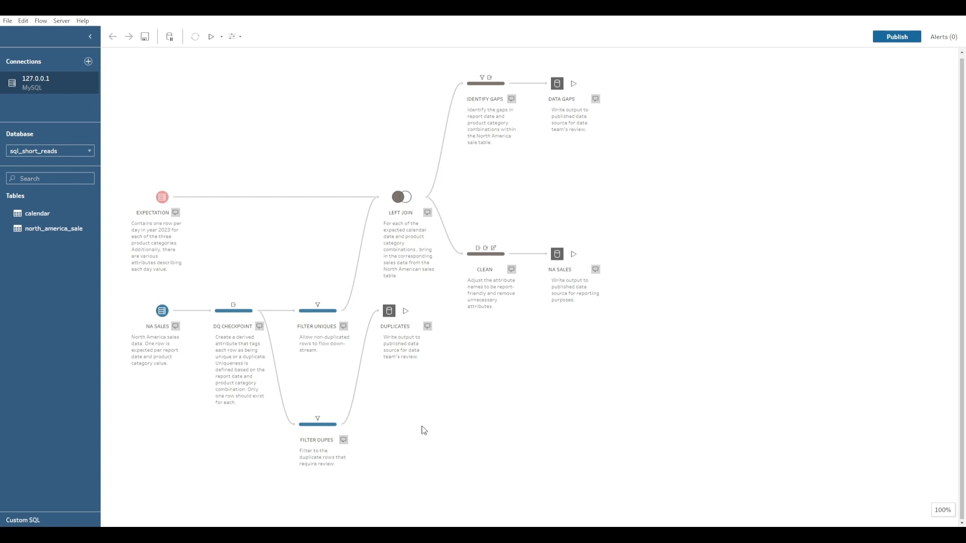
Switch to Tableau Prep, examine the Expectation input's custom SQL and return to the overview of the whole flow
drag(119, 57, 663, 494)
click(563, 401)
click(161, 199)
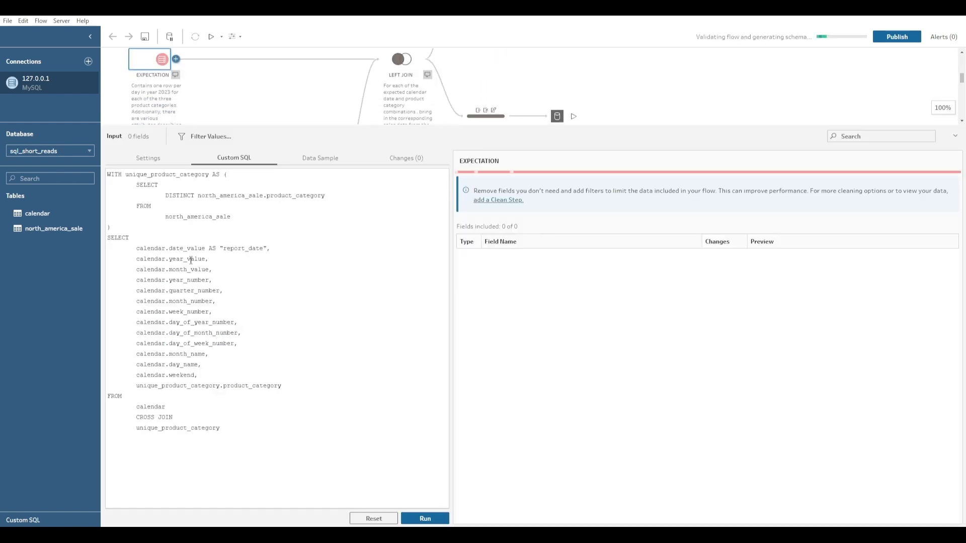
click(209, 95)
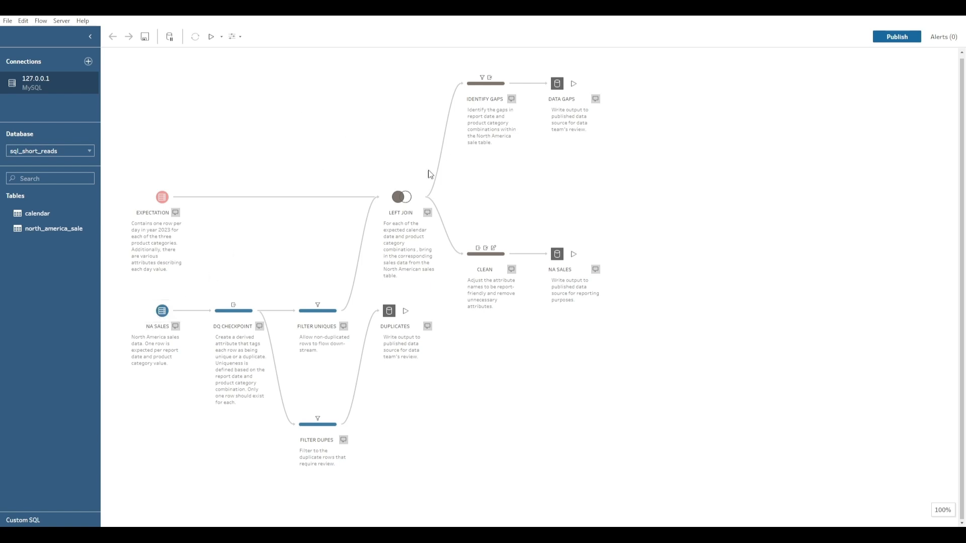
drag(674, 458, 214, 83)
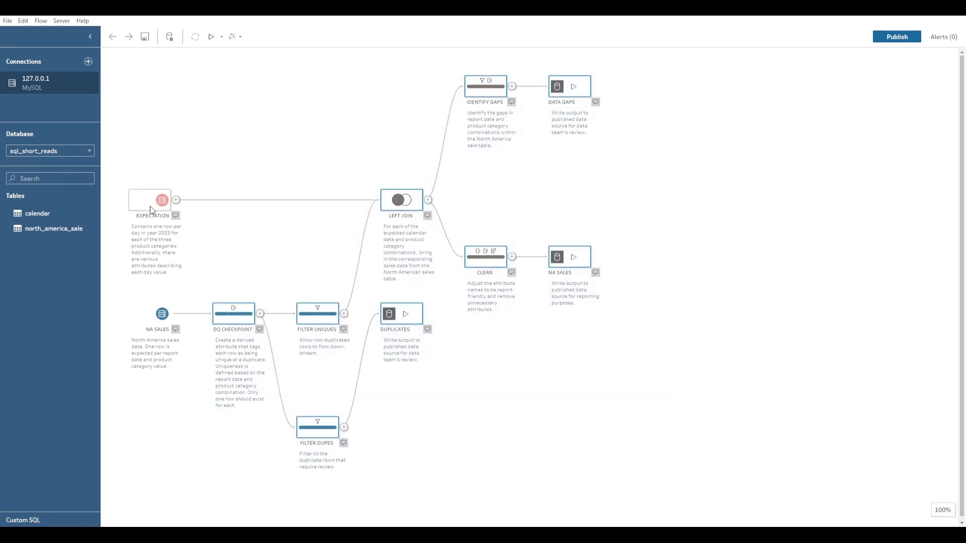
click(233, 242)
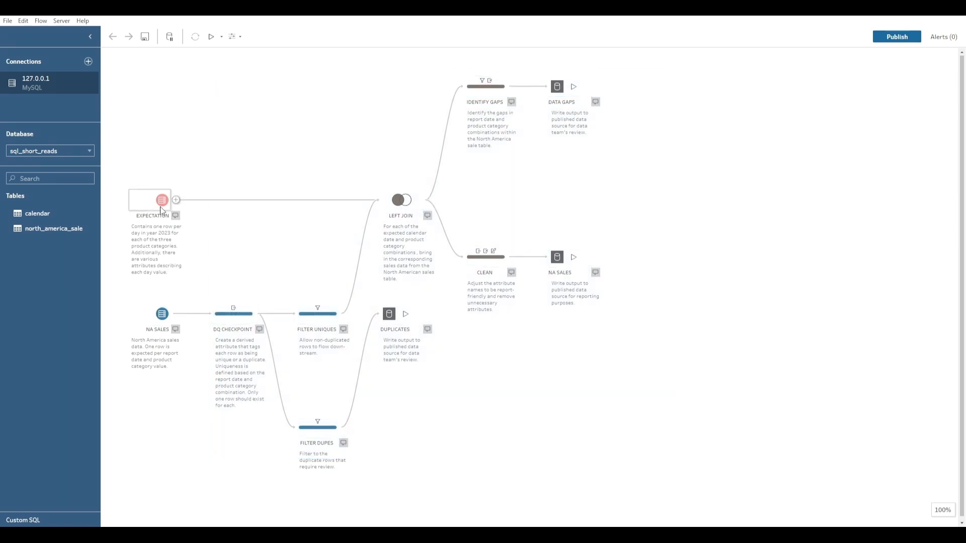